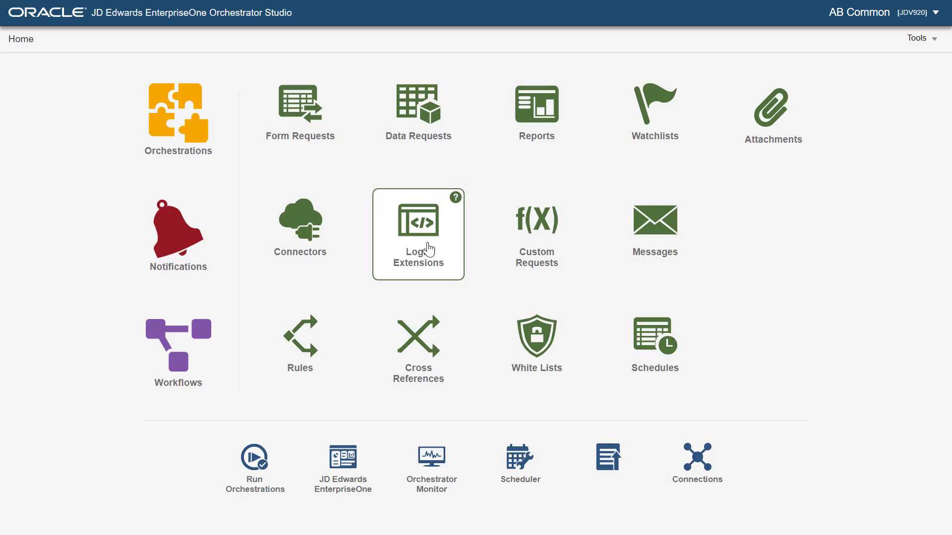
Step: Sign in and create logic extension 'Sales Order Detail' described 'List the most ordered product names.'
{"action": "left_click", "coordinate": [427, 249]}
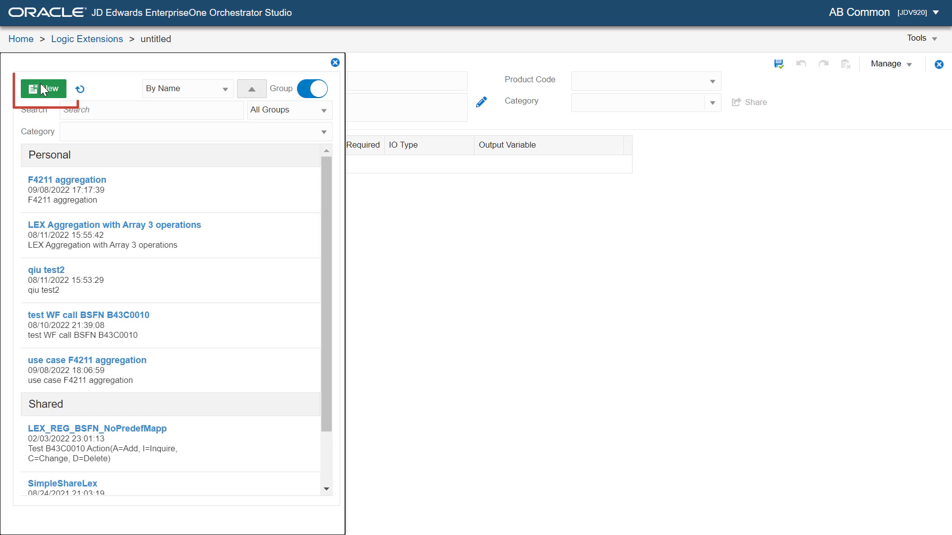
{"action": "left_click", "coordinate": [43, 90]}
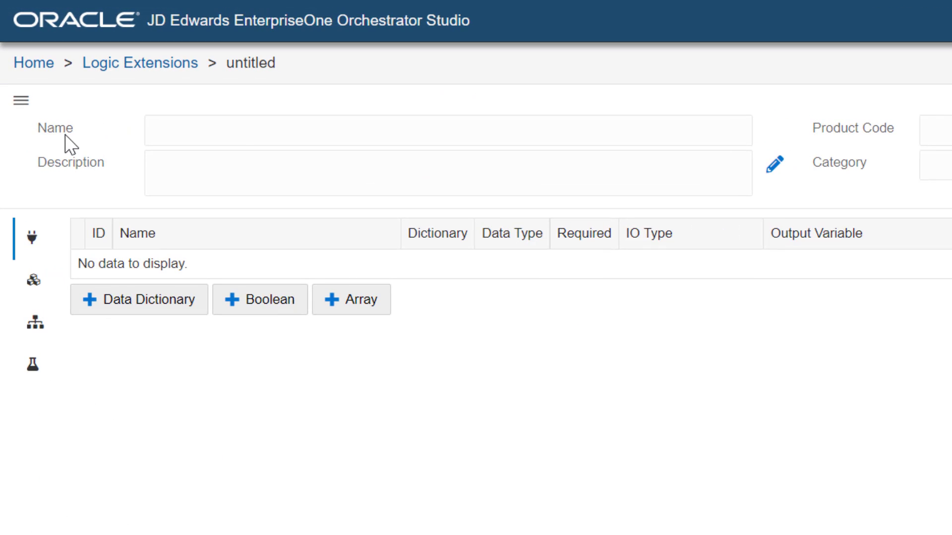
{"action": "left_click", "coordinate": [239, 131]}
{"action": "type", "text": "Sales Order Detail"}
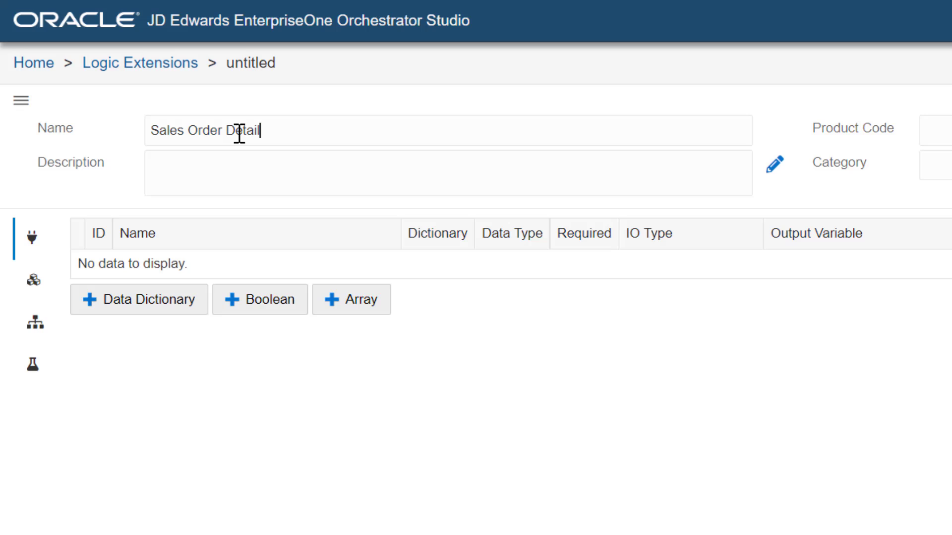
{"action": "left_click", "coordinate": [229, 164]}
{"action": "type", "text": "List the most ordered prou"}
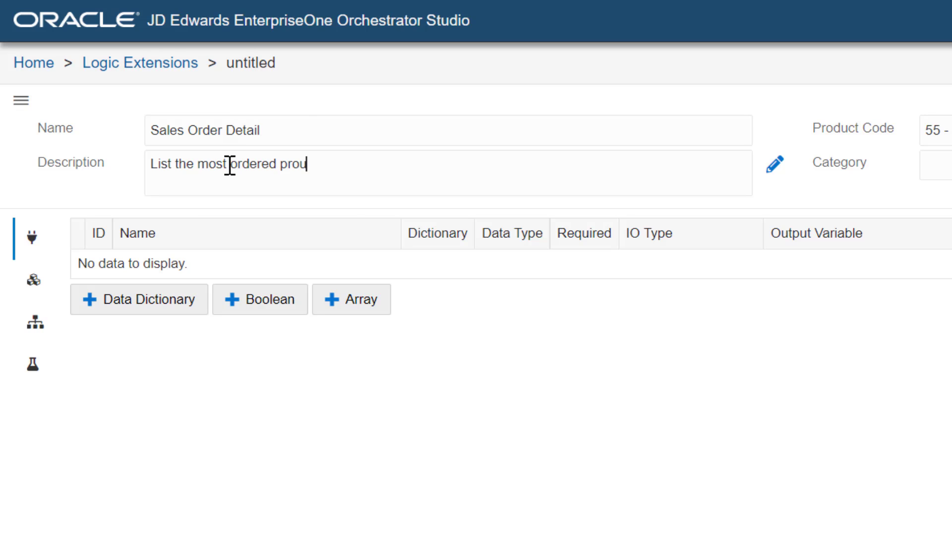
{"action": "key", "text": "BackSpace"}
{"action": "type", "text": "duct names."}
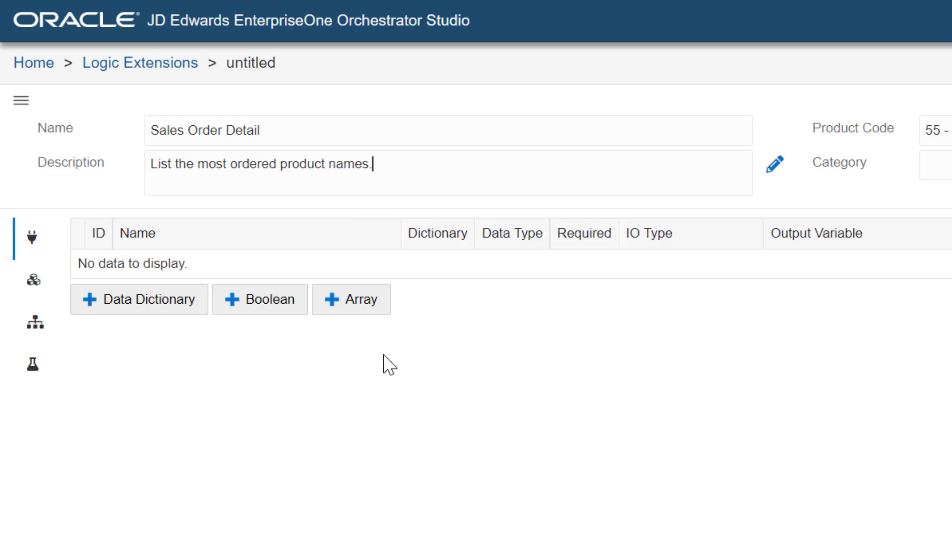
Step: Add an Output Only array variable named OrderList and save the extension
{"action": "left_click", "coordinate": [361, 309]}
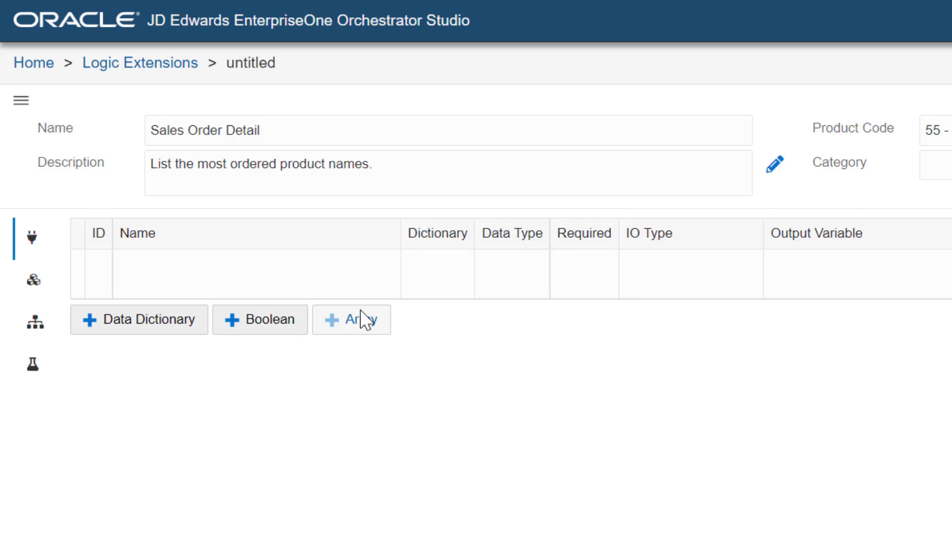
{"action": "double_click", "coordinate": [288, 274]}
{"action": "type", "text": "OrderList"}
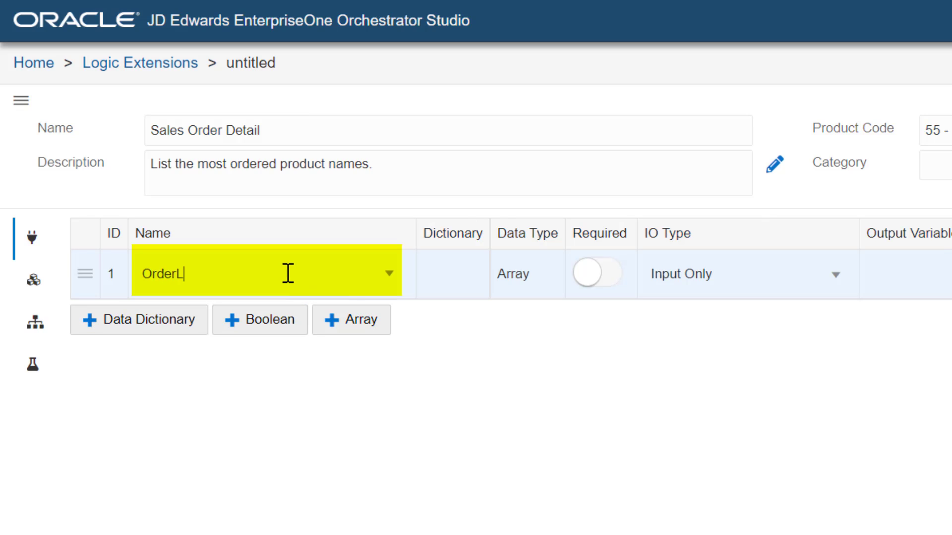
{"action": "left_click", "coordinate": [836, 283]}
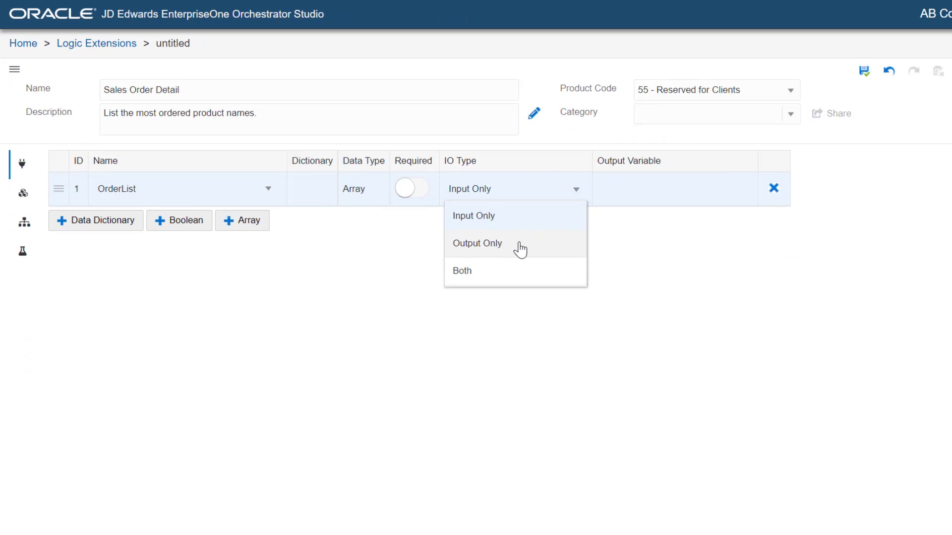
{"action": "left_click", "coordinate": [520, 249]}
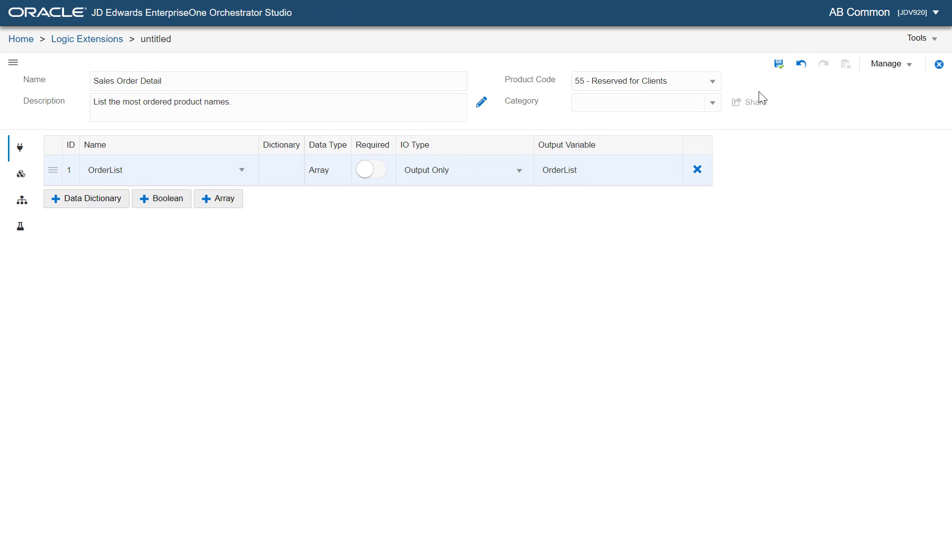
{"action": "left_click", "coordinate": [778, 65]}
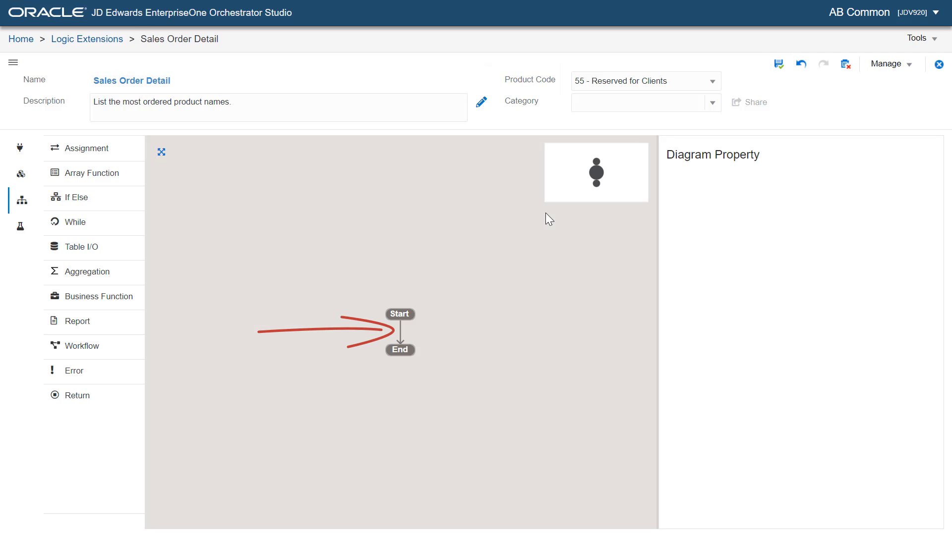
Step: Insert an Aggregation step between Start and End using table F4211
{"action": "left_click", "coordinate": [400, 332]}
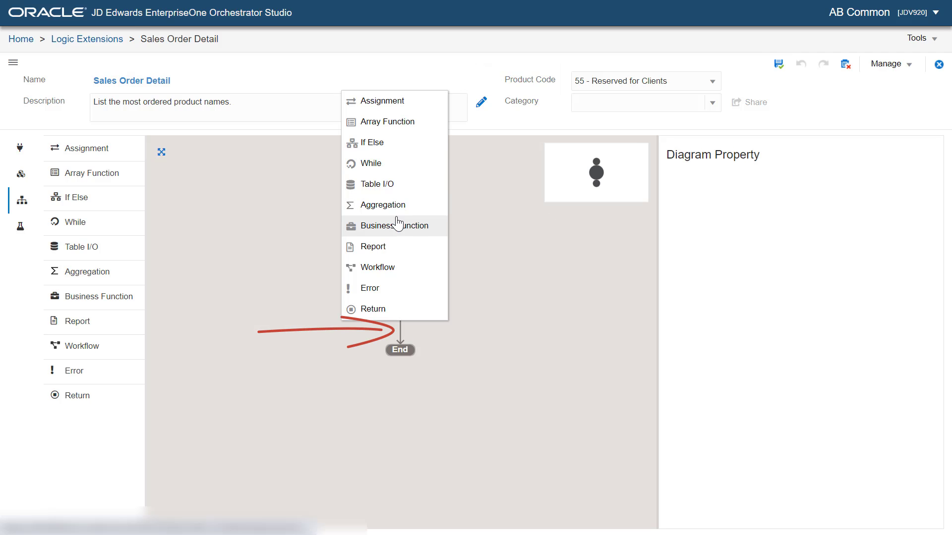
{"action": "left_click", "coordinate": [397, 213]}
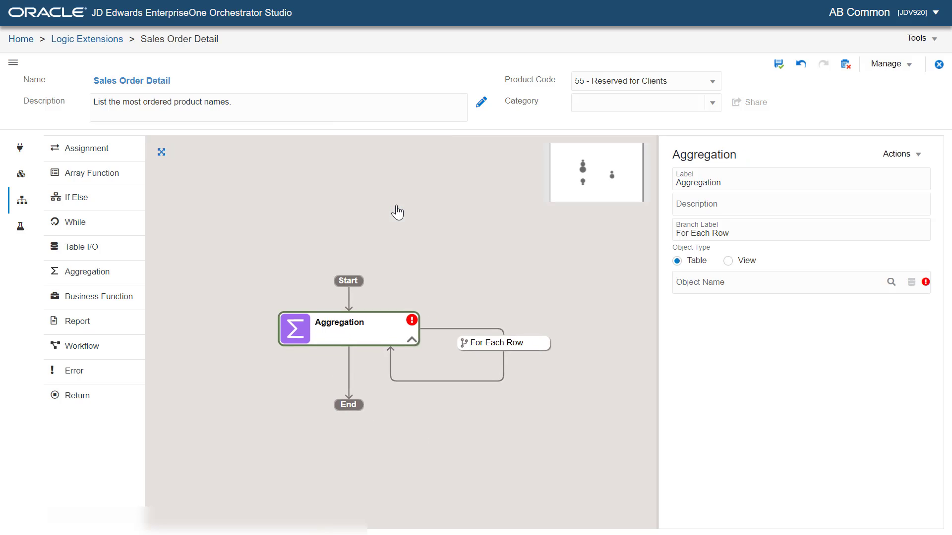
{"action": "left_click", "coordinate": [705, 281]}
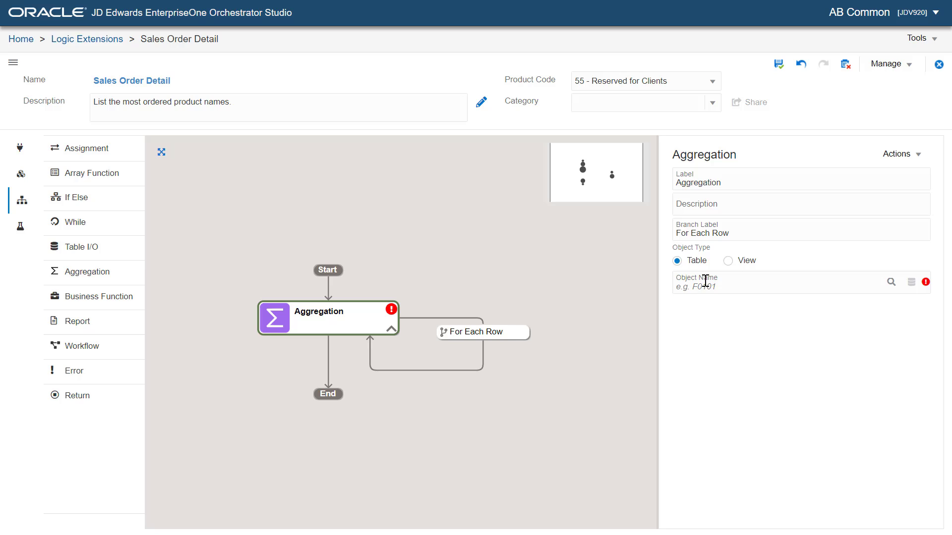
{"action": "type", "text": "F4211"}
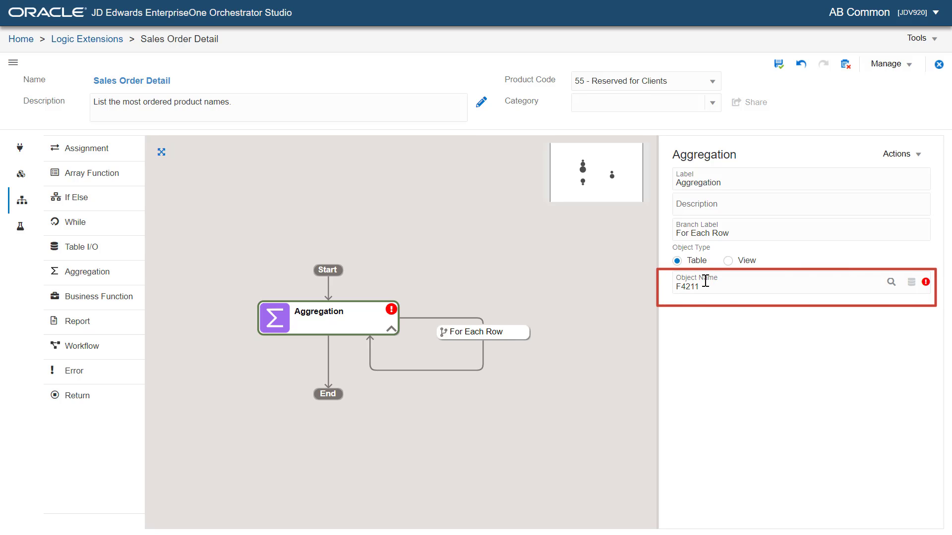
{"action": "key", "text": "Tab"}
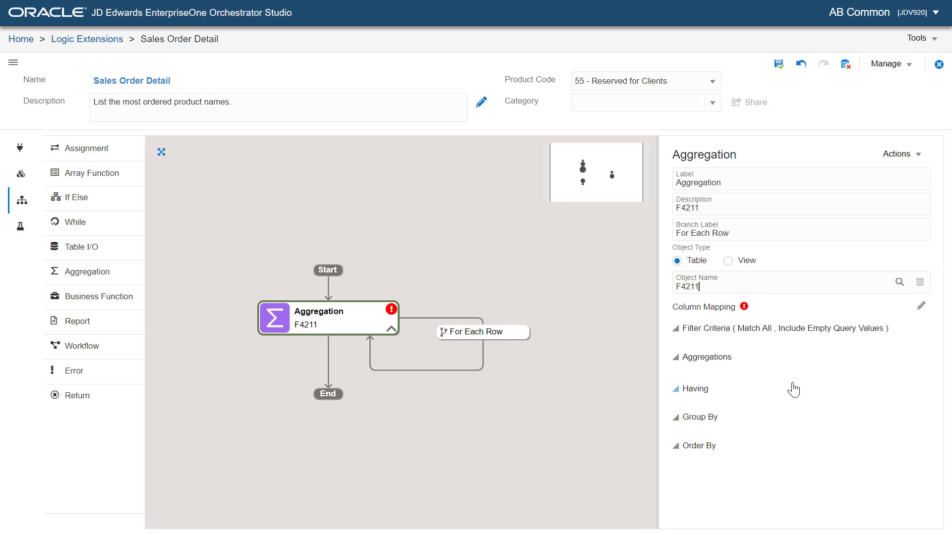
Step: Filter the aggregation on OrderType equal to the literal 'SO', and narrow the column list to DSC1
{"action": "left_click", "coordinate": [920, 310]}
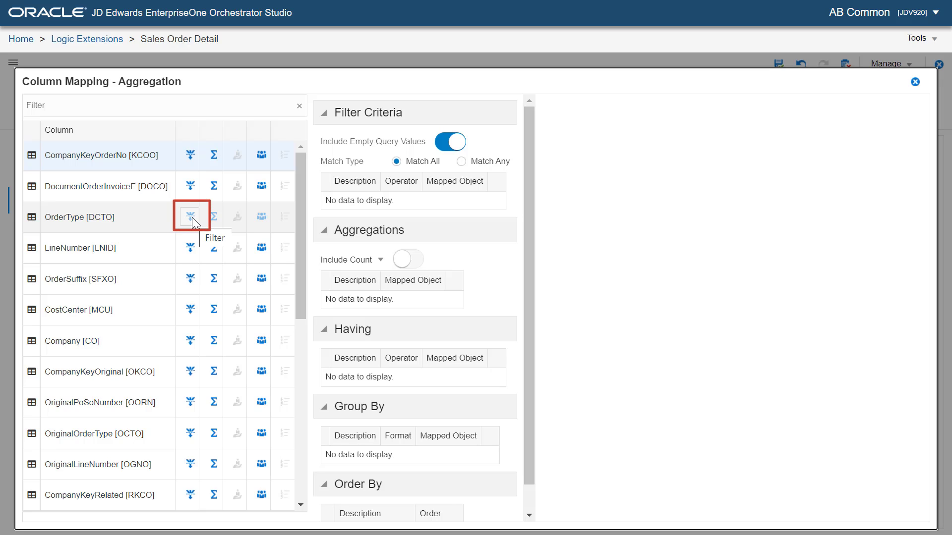
{"action": "left_click", "coordinate": [191, 216]}
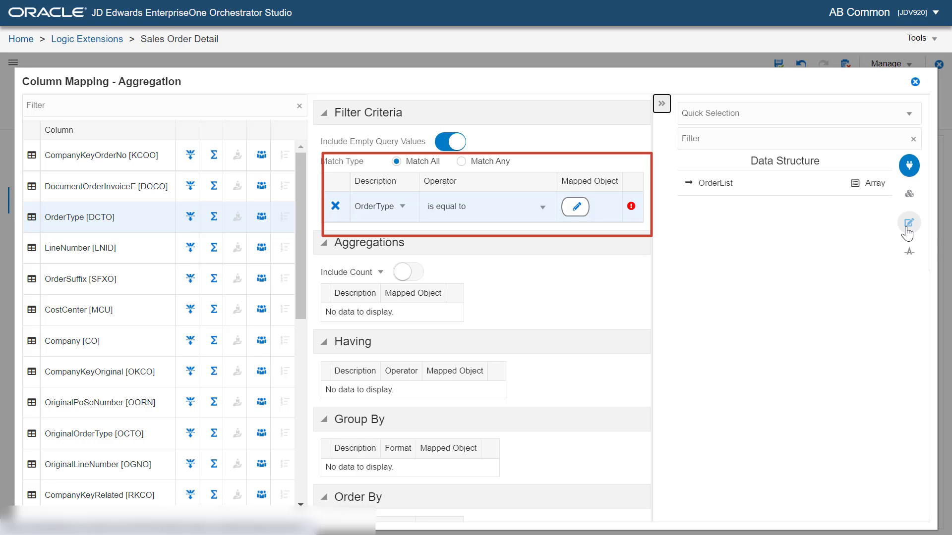
{"action": "left_click", "coordinate": [907, 232]}
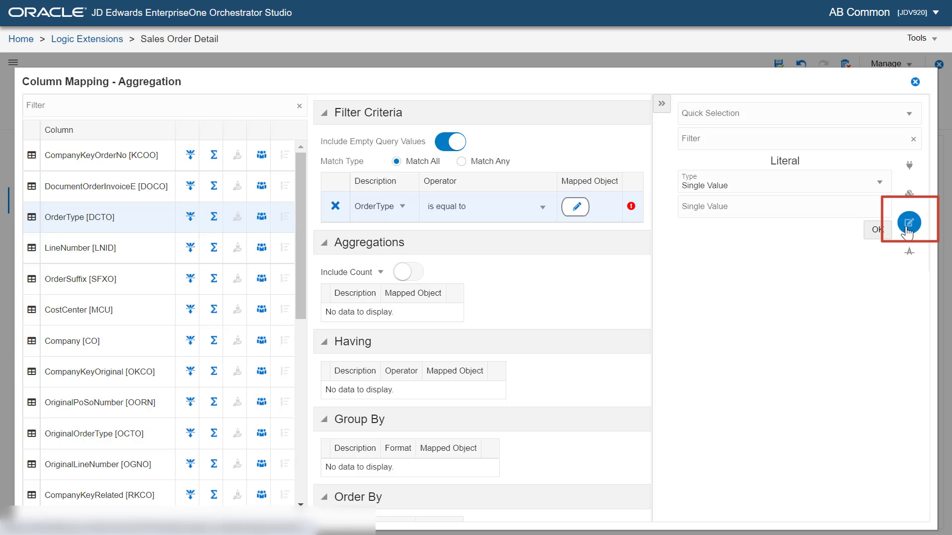
{"action": "left_click", "coordinate": [731, 208]}
{"action": "type", "text": "SO"}
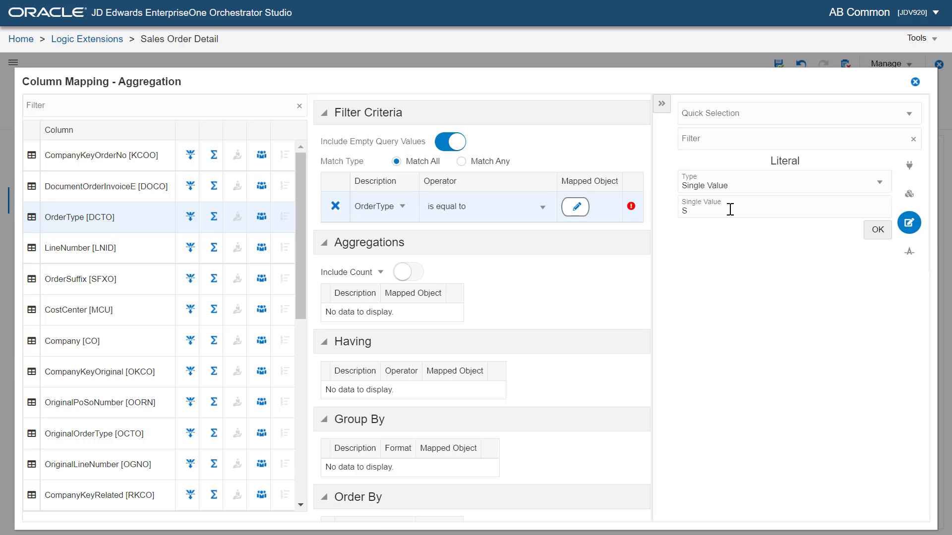
{"action": "left_click", "coordinate": [873, 229]}
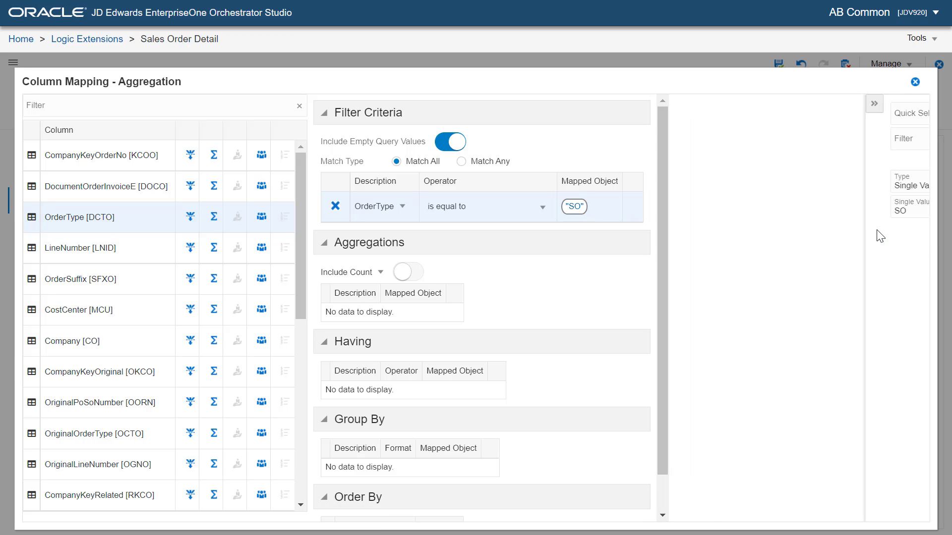
{"action": "left_click", "coordinate": [79, 114]}
{"action": "type", "text": "DS"}
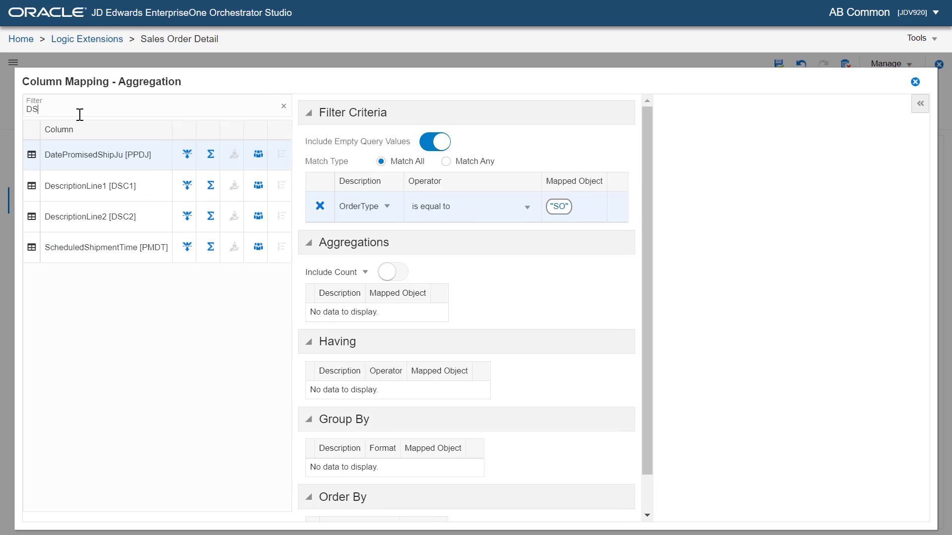
{"action": "type", "text": "C1"}
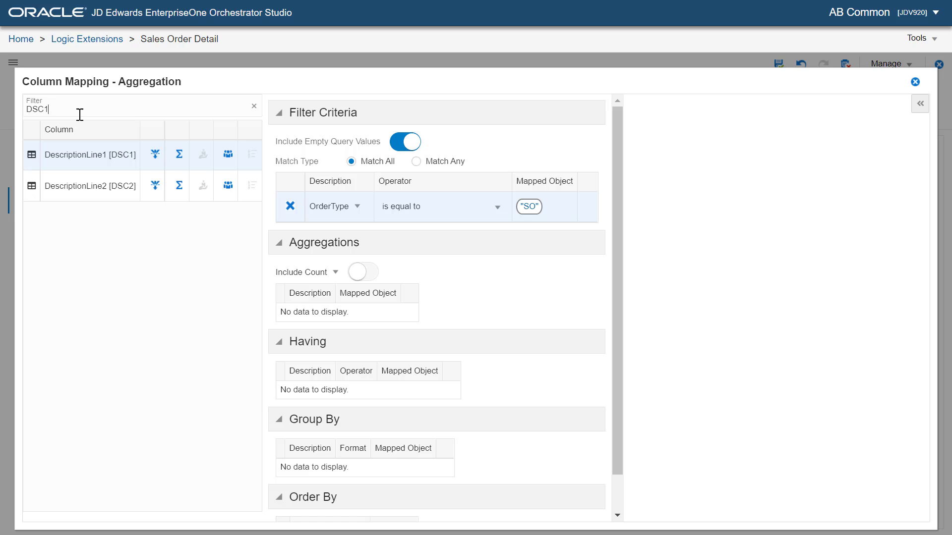
Step: Group by DescriptionLine1 and map it into the OrderList array
{"action": "left_click", "coordinate": [227, 159]}
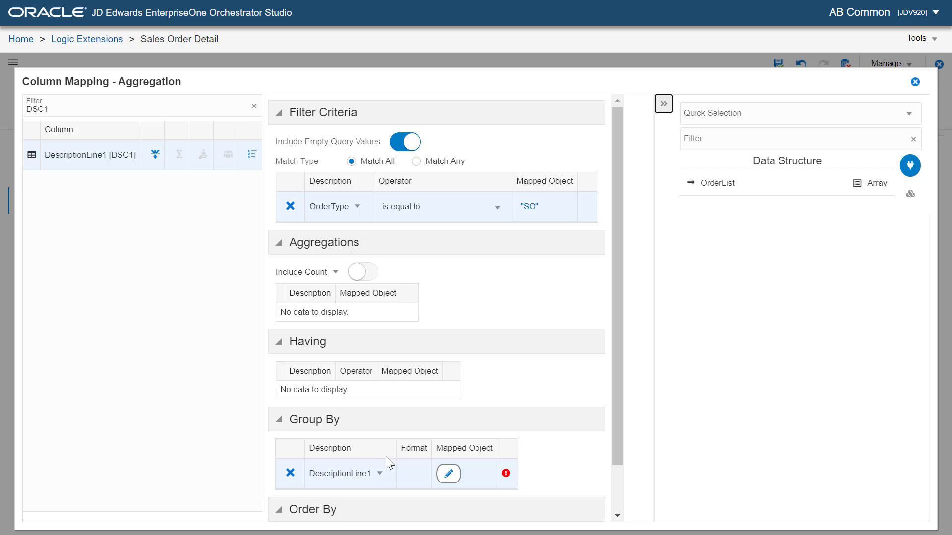
{"action": "left_click", "coordinate": [380, 474]}
{"action": "mouse_move", "coordinate": [421, 463]}
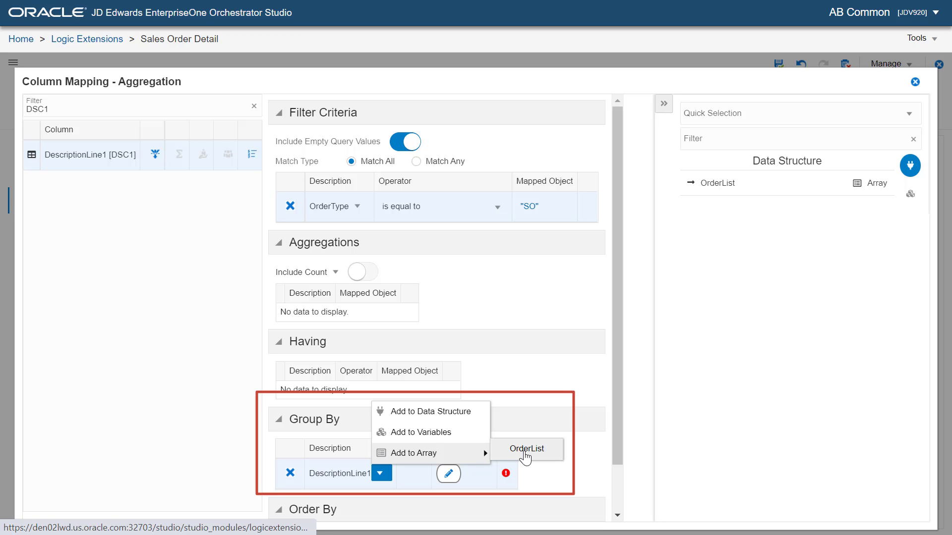
{"action": "left_click", "coordinate": [525, 451]}
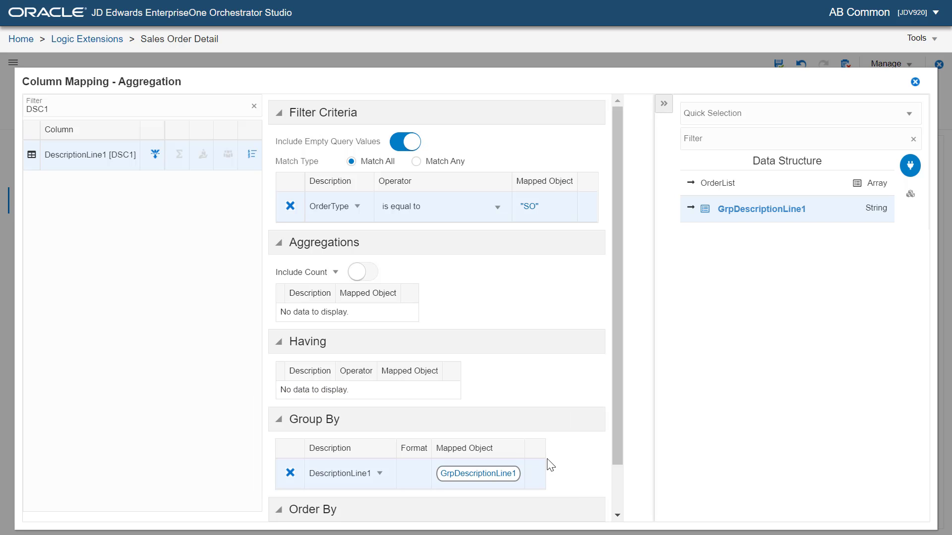
Step: Include the record count as F4211_Count in OrderList
{"action": "left_click", "coordinate": [335, 272]}
{"action": "mouse_move", "coordinate": [367, 334]}
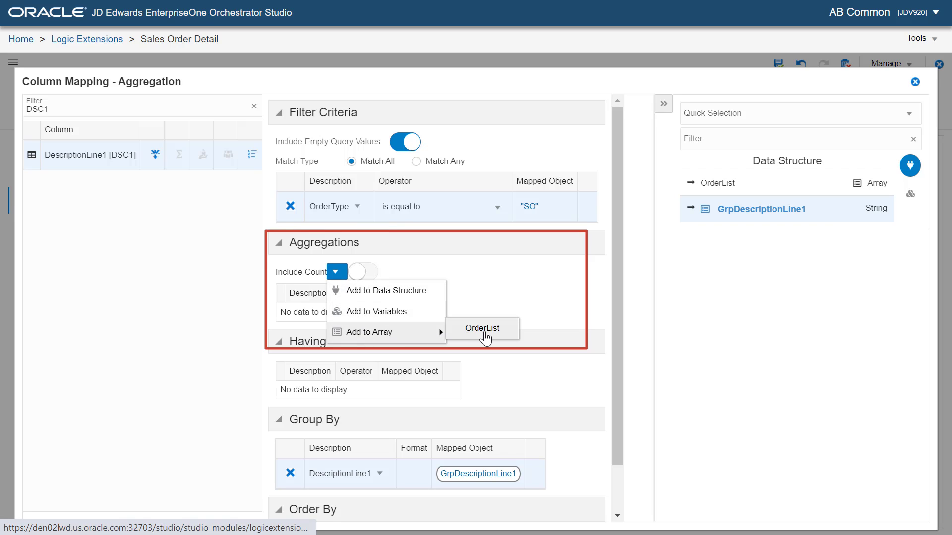
{"action": "left_click", "coordinate": [483, 329]}
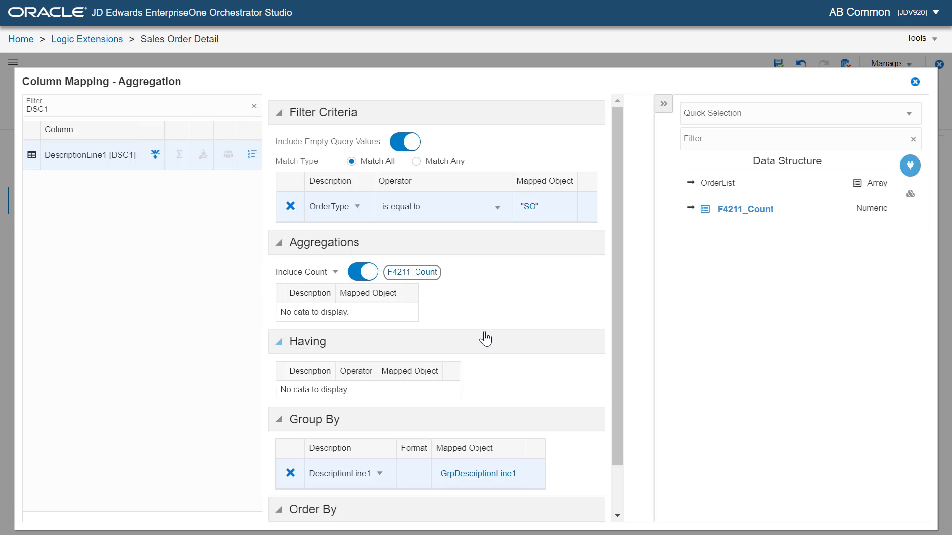
Step: Filter columns by 'SQ' and sum UnitsSecondaryQtyOr into the OrderList array
{"action": "left_click", "coordinate": [71, 109]}
{"action": "key", "text": "ctrl+a"}
{"action": "key", "text": "BackSpace"}
{"action": "type", "text": "SQ"}
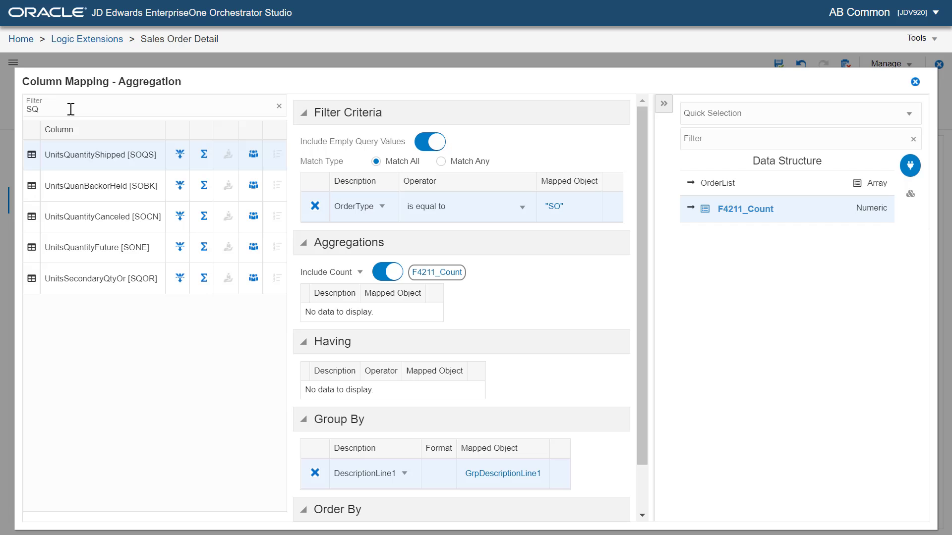
{"action": "left_click", "coordinate": [207, 278]}
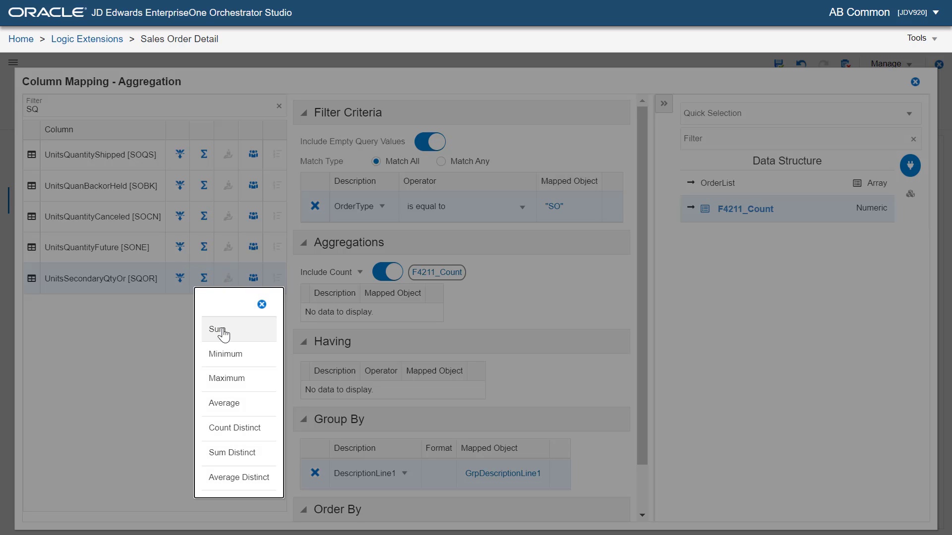
{"action": "left_click", "coordinate": [223, 330]}
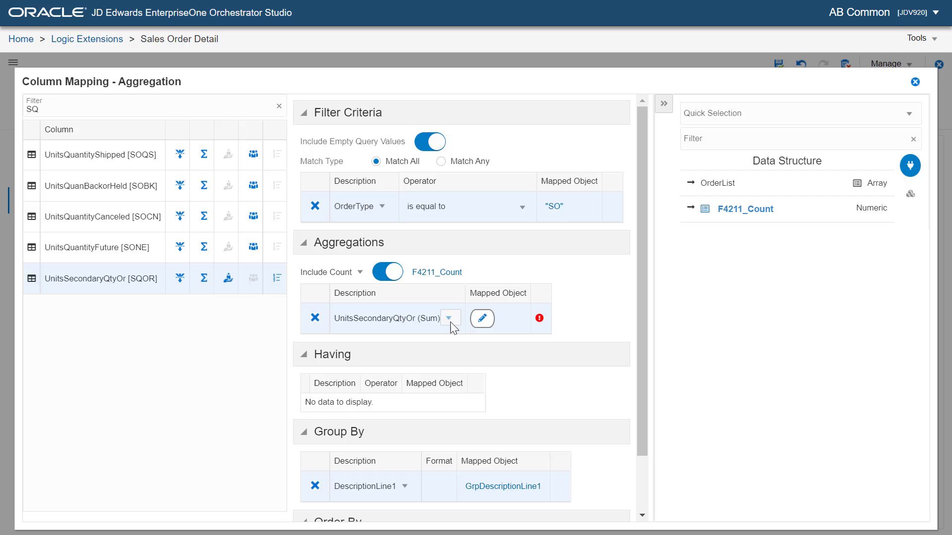
{"action": "left_click", "coordinate": [450, 318]}
{"action": "mouse_move", "coordinate": [486, 382]}
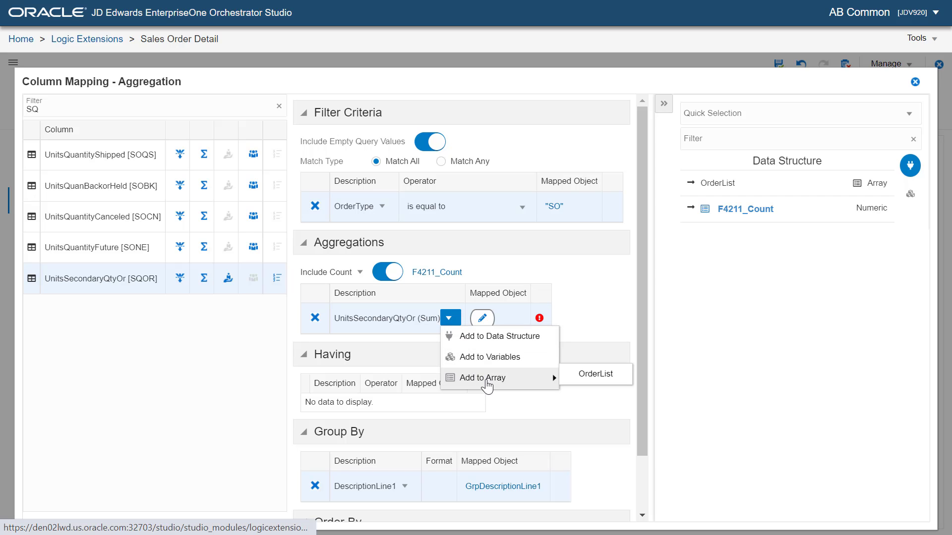
{"action": "left_click", "coordinate": [587, 375]}
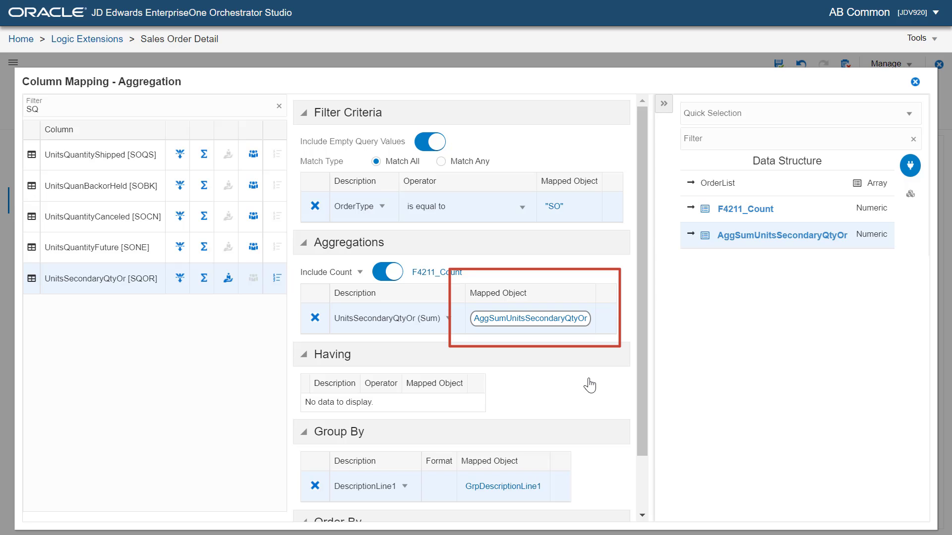
Step: Order the results by the summed quantity, Descending
{"action": "left_click", "coordinate": [272, 281]}
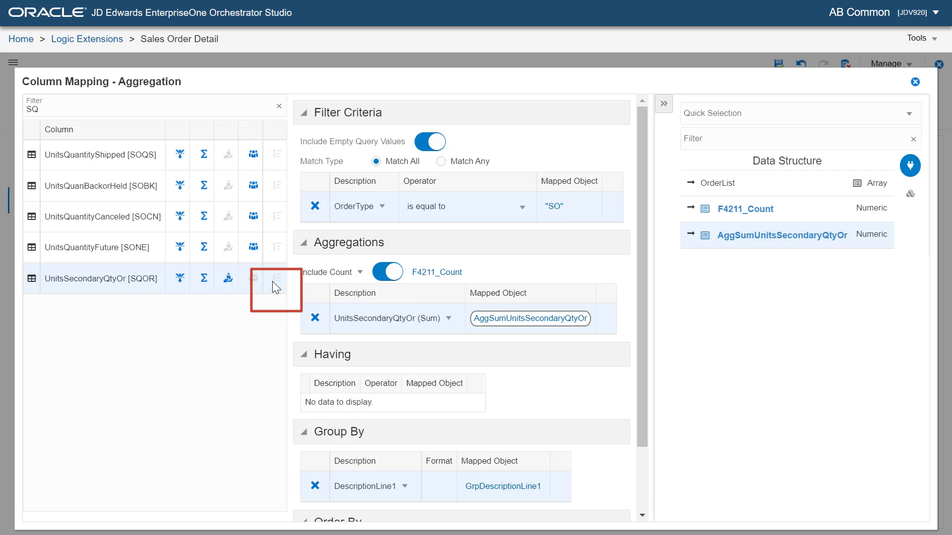
{"action": "left_click_drag", "start_coordinate": [642, 292], "coordinate": [644, 390]}
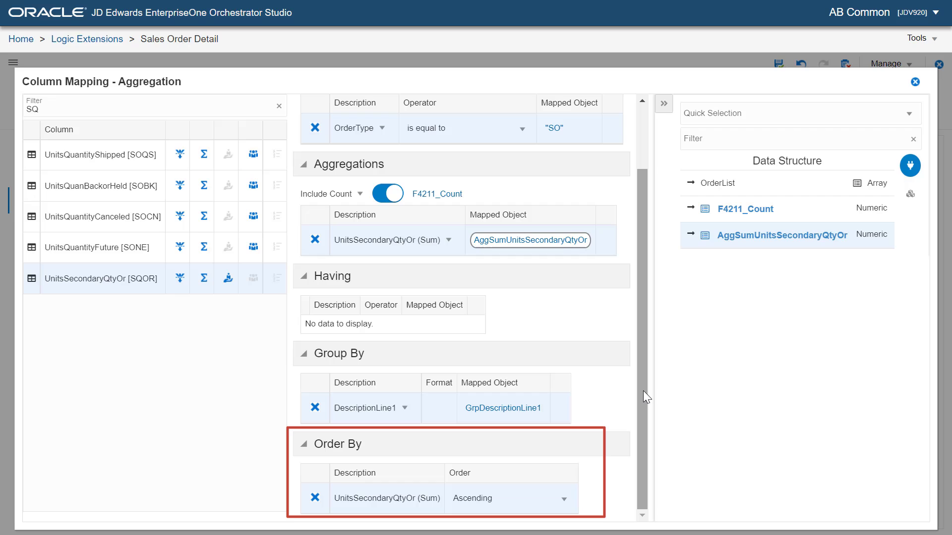
{"action": "left_click", "coordinate": [564, 500]}
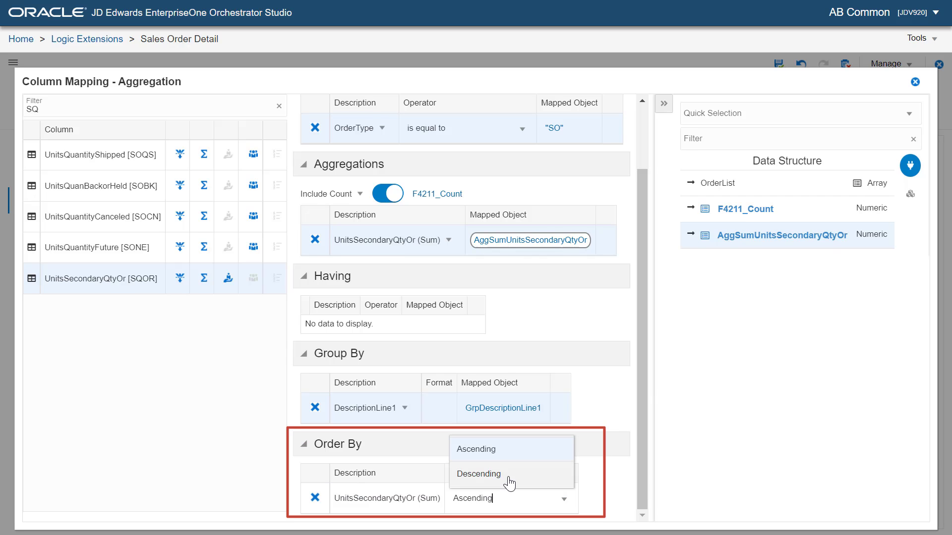
{"action": "left_click", "coordinate": [510, 475]}
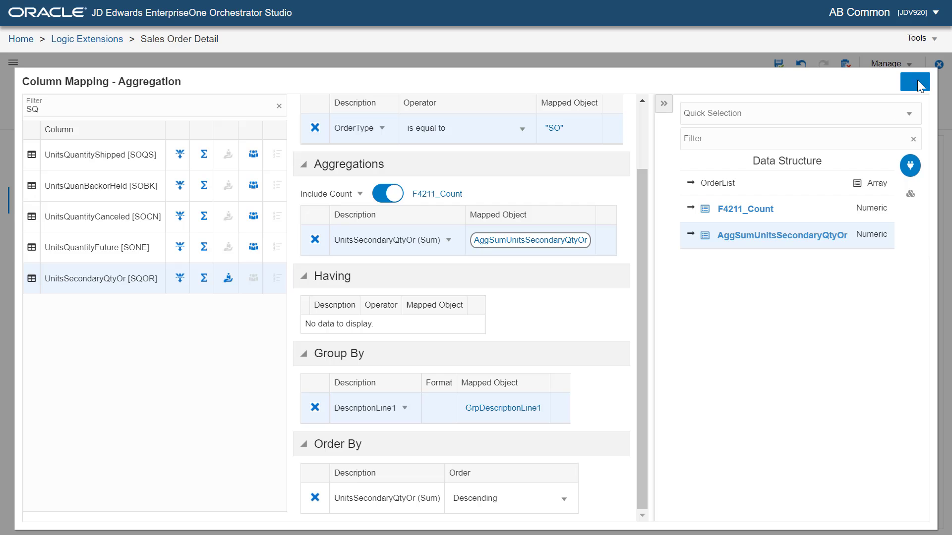
Step: Save the extension and add an Array Function step inside the For Each Row loop
{"action": "left_click", "coordinate": [916, 82]}
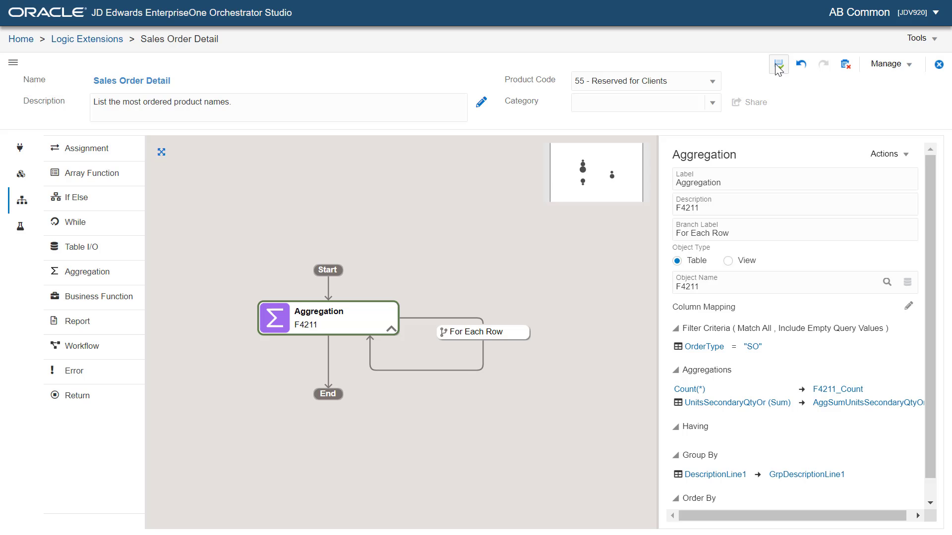
{"action": "left_click", "coordinate": [776, 65]}
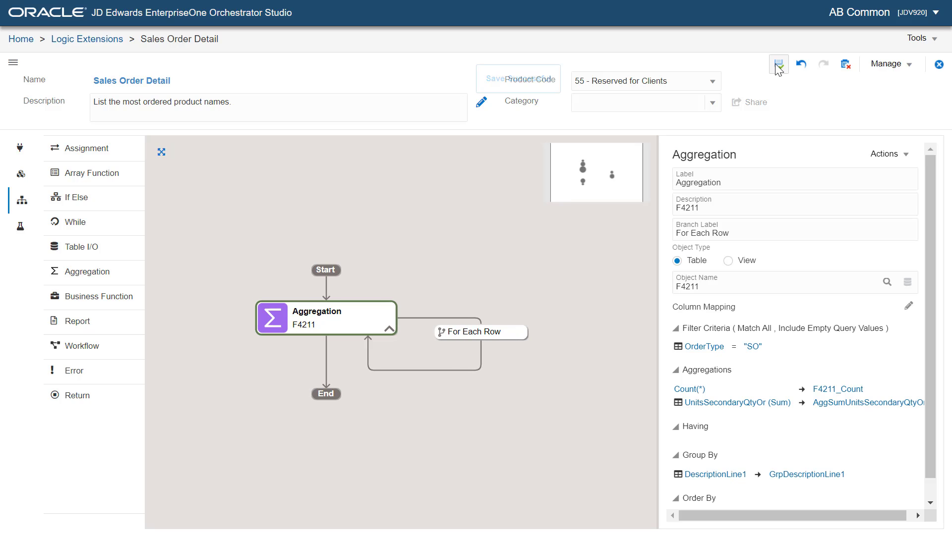
{"action": "left_click", "coordinate": [484, 353]}
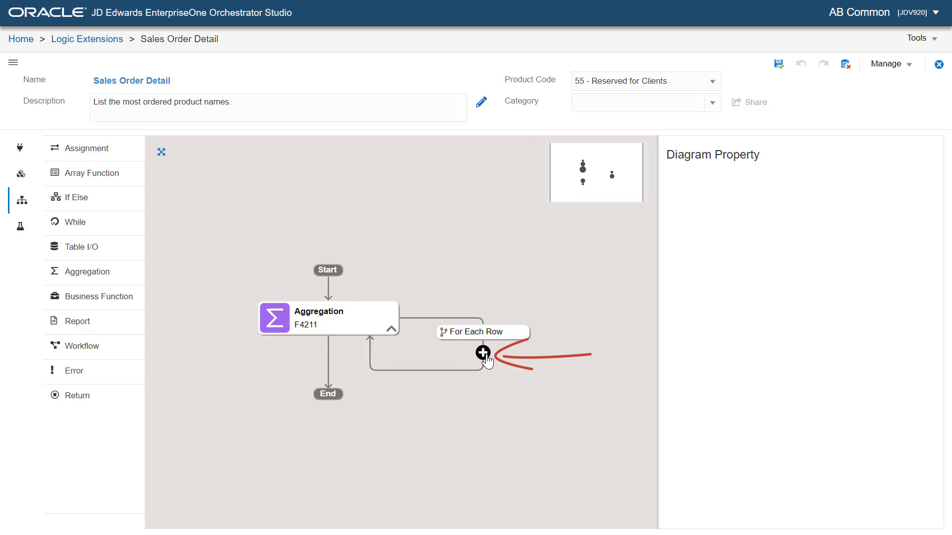
{"action": "left_click", "coordinate": [477, 144]}
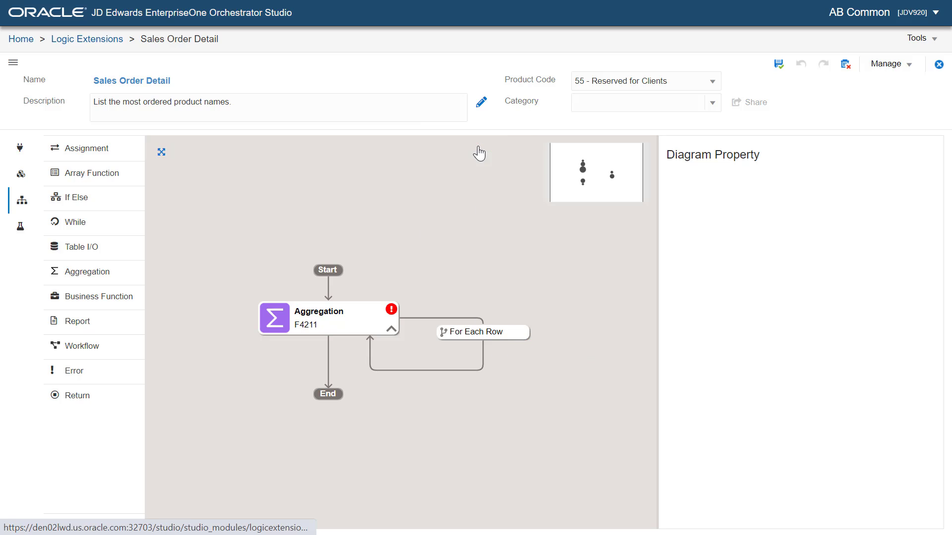
Step: Set the Array Function to append row to OrderList and save
{"action": "left_click", "coordinate": [905, 232]}
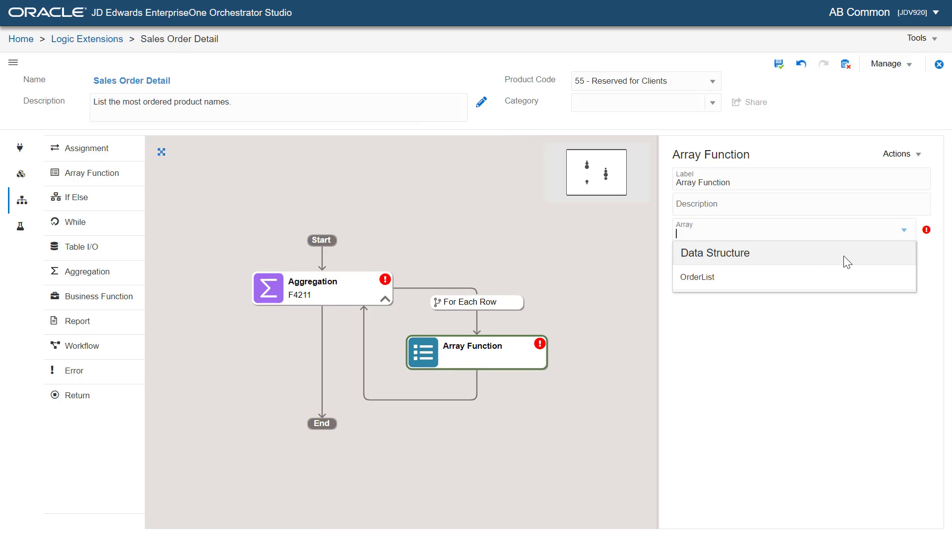
{"action": "left_click", "coordinate": [816, 278]}
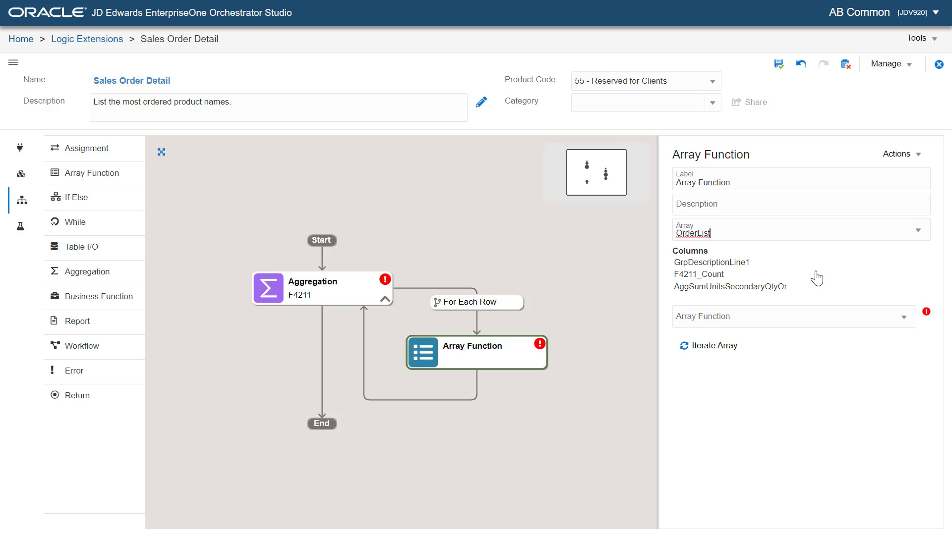
{"action": "left_click", "coordinate": [904, 318]}
{"action": "left_click", "coordinate": [743, 367]}
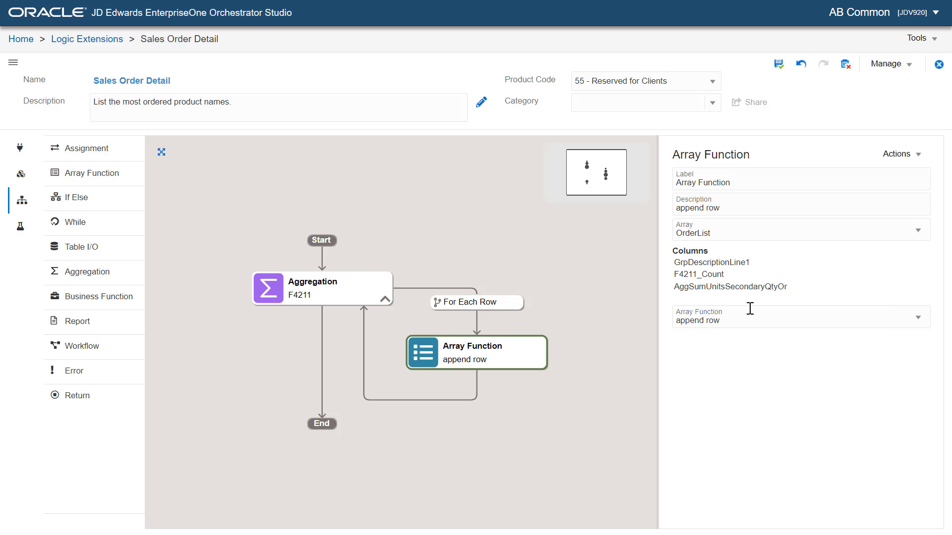
{"action": "left_click", "coordinate": [778, 67]}
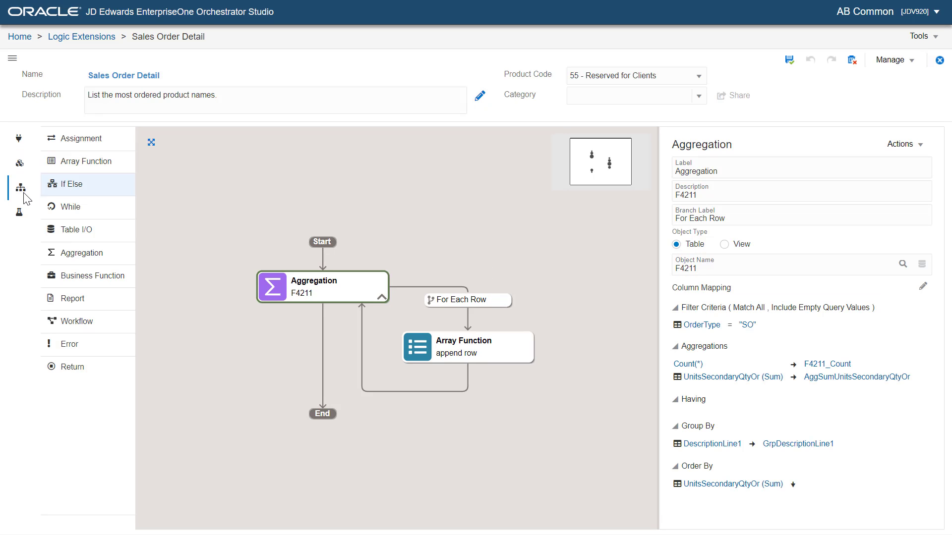
Step: Rename GrpDescriptionLine1, F4211_Count and AggSumUnitsSecondaryQtyOr to Product Name, Total Order Count, Total Quantity Ordered; save
{"action": "left_click", "coordinate": [18, 144]}
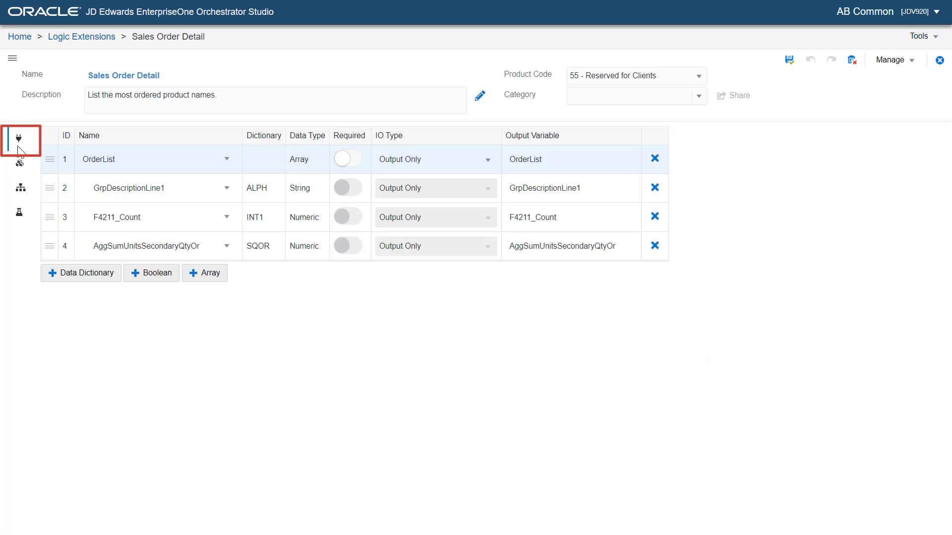
{"action": "left_click", "coordinate": [181, 189]}
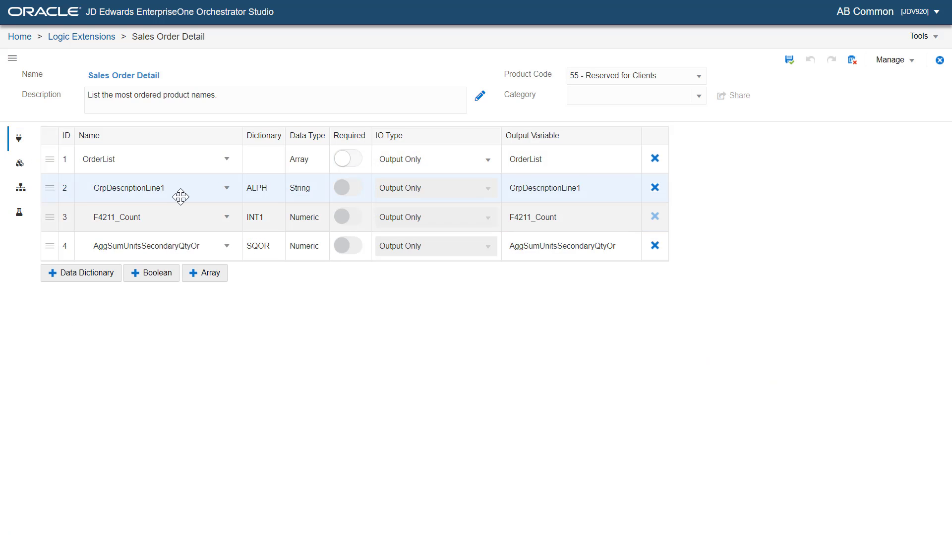
{"action": "key", "text": "ctrl+a"}
{"action": "type", "text": "Product Name"}
{"action": "double_click", "coordinate": [119, 218]}
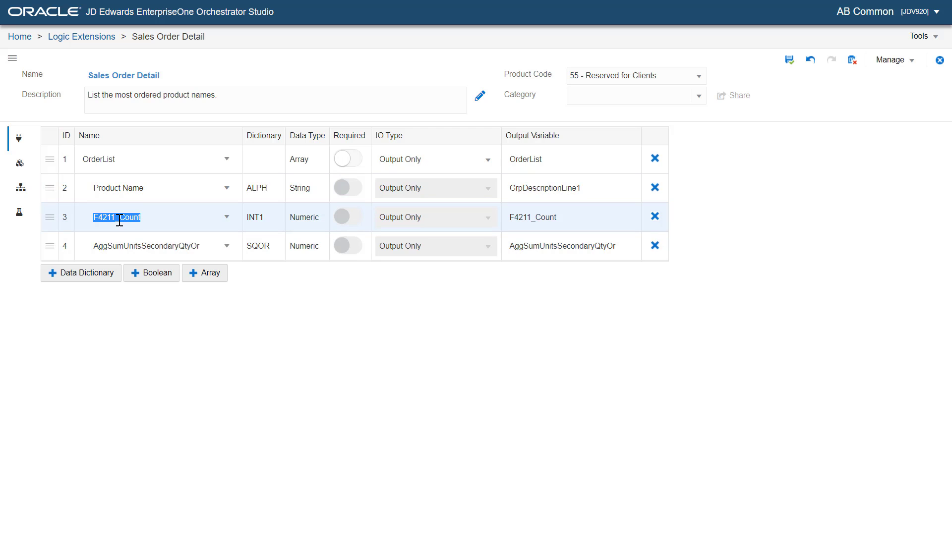
{"action": "type", "text": "Total Order Count"}
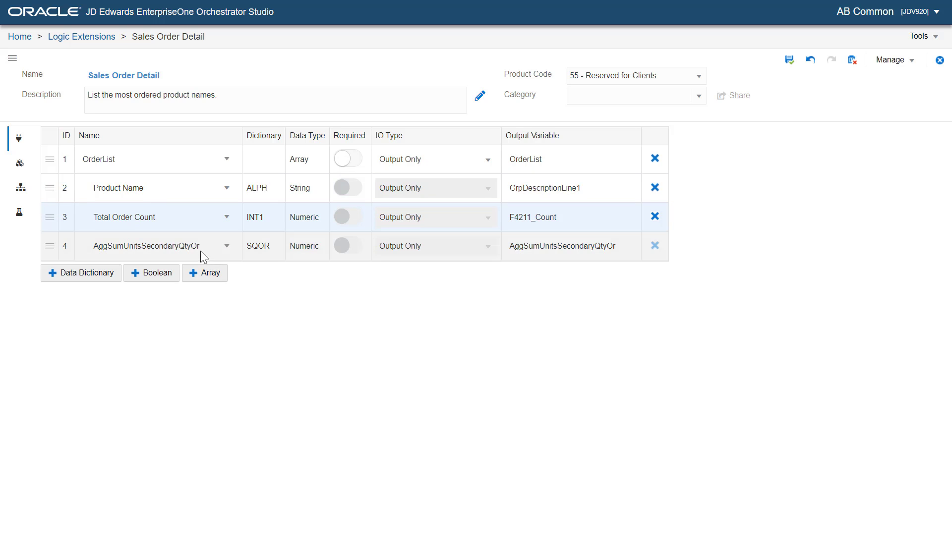
{"action": "double_click", "coordinate": [188, 247]}
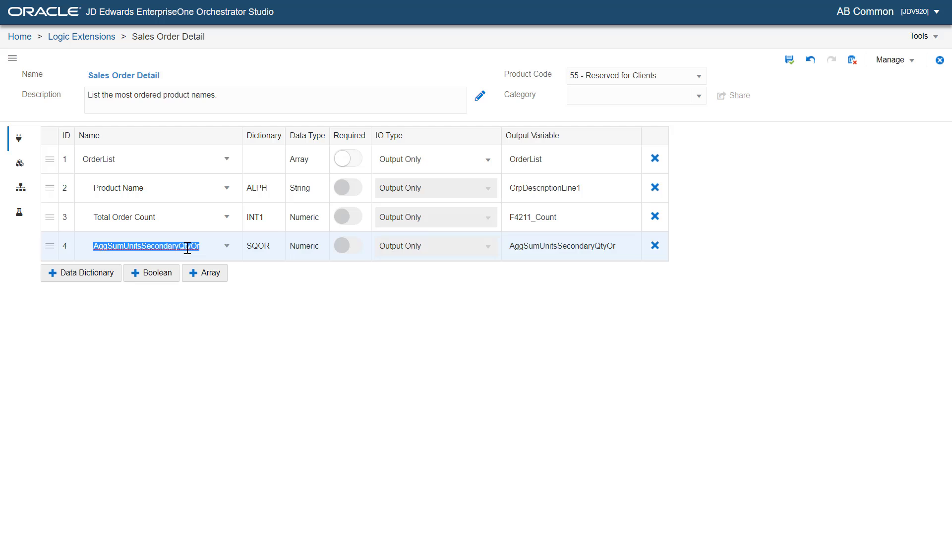
{"action": "type", "text": "Total Quantity Ordered"}
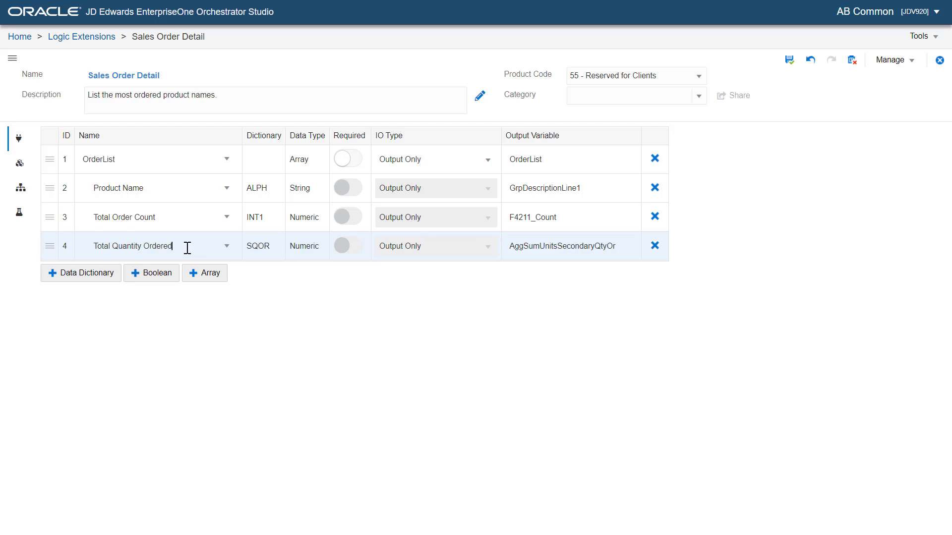
{"action": "left_click", "coordinate": [790, 59]}
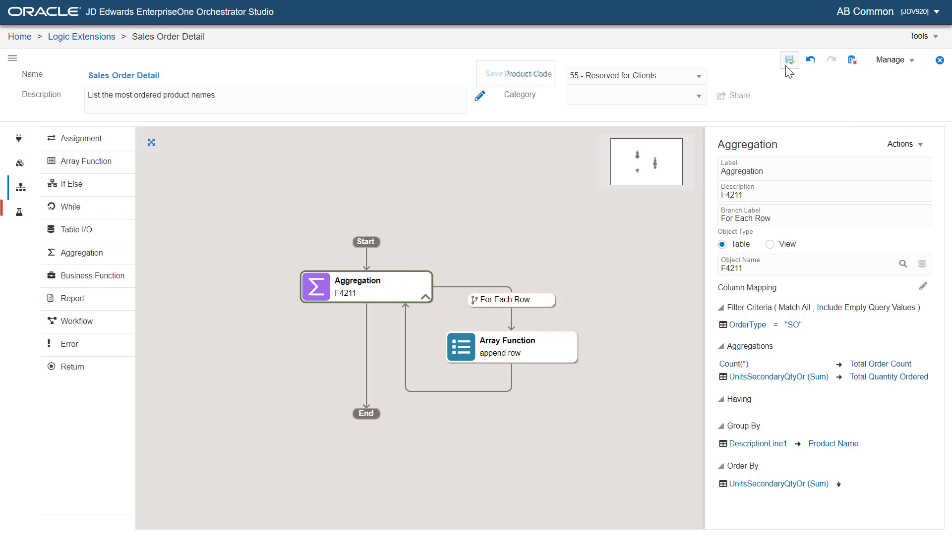
Step: Run a test and review the OrderList table of product names, order counts and quantities
{"action": "left_click", "coordinate": [19, 213]}
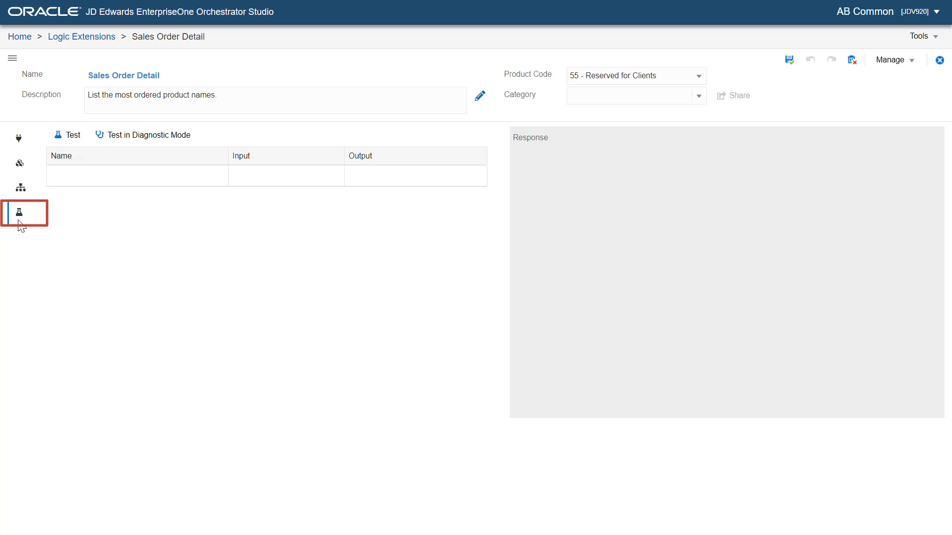
{"action": "left_click", "coordinate": [72, 139]}
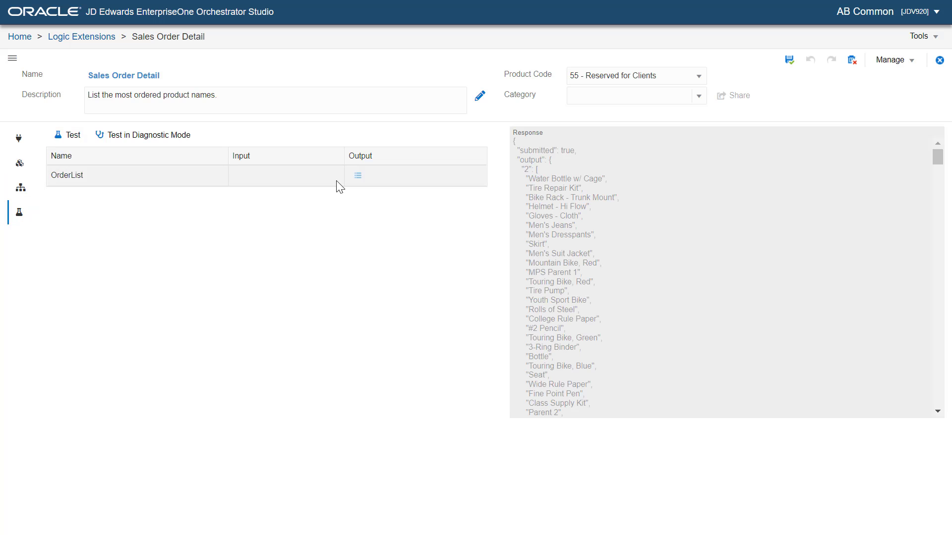
{"action": "left_click", "coordinate": [358, 175]}
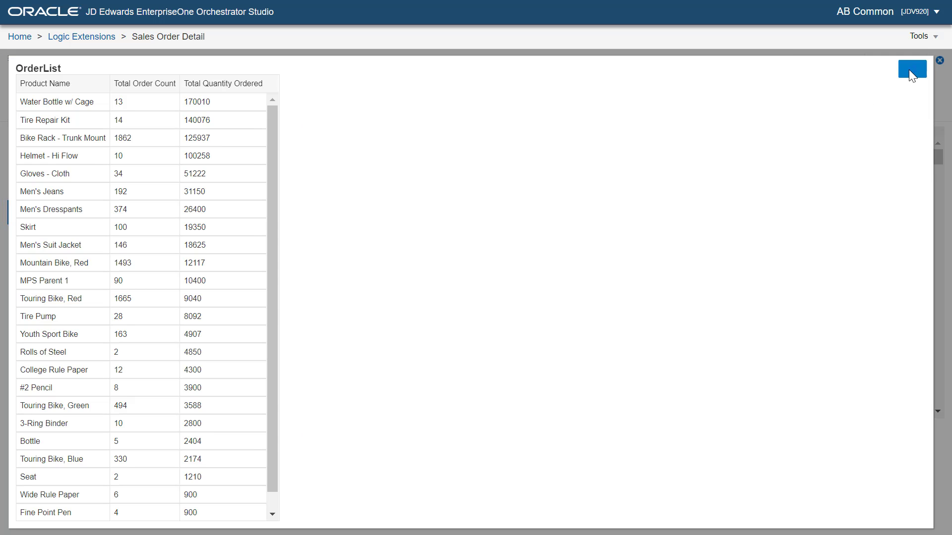
{"action": "left_click", "coordinate": [911, 70]}
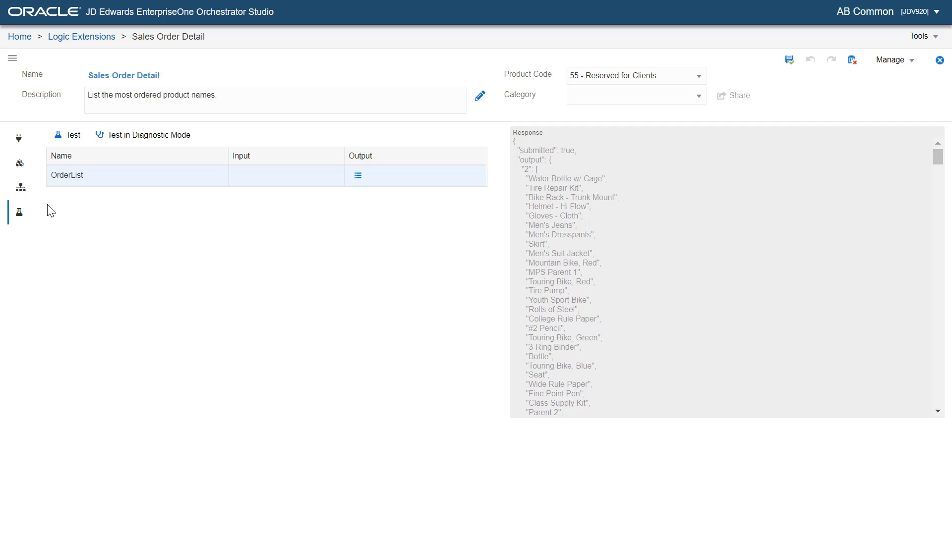
Step: Reopen the Aggregation column mapping and filter its columns by 'S'
{"action": "left_click", "coordinate": [21, 187]}
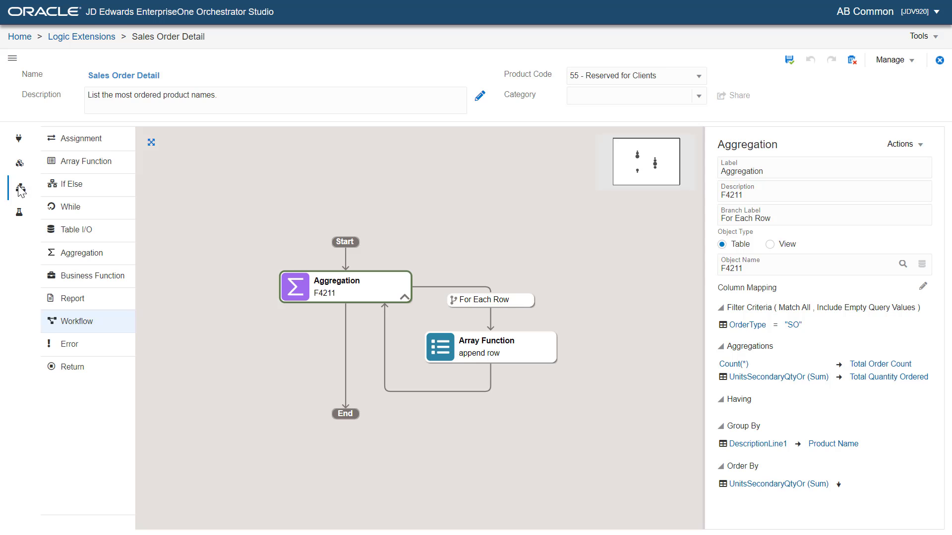
{"action": "left_click", "coordinate": [923, 287]}
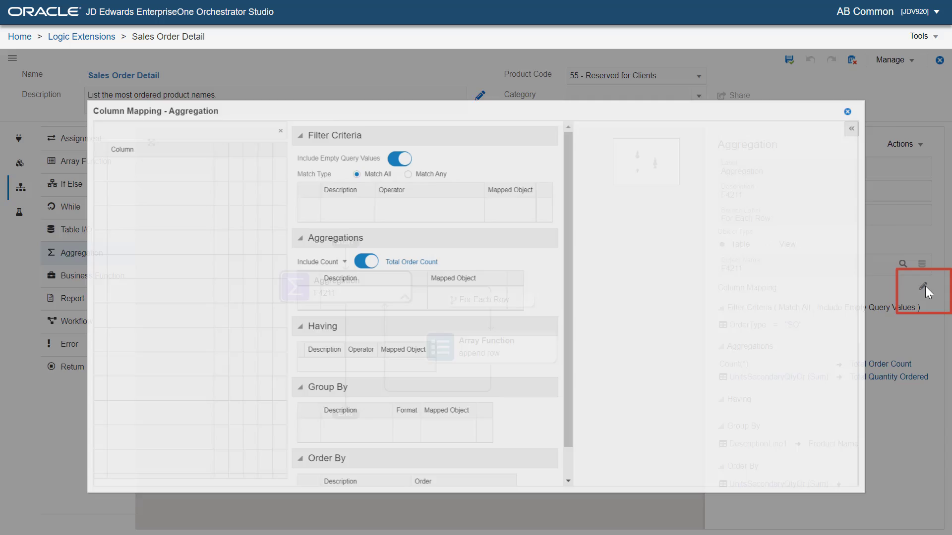
{"action": "left_click", "coordinate": [63, 101]}
{"action": "type", "text": "SQ"}
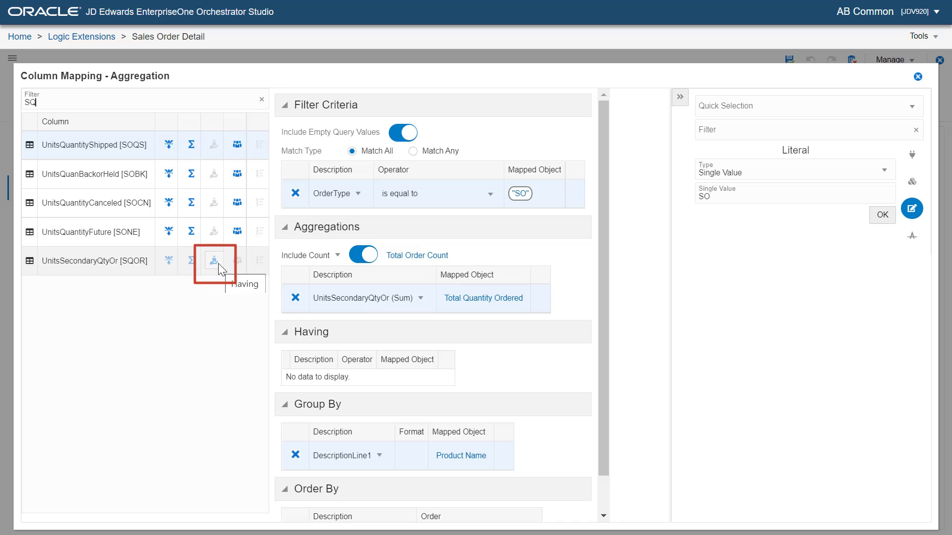
Step: Add a Having condition: summed UnitsSecondaryQtyOr greater than literal 10000
{"action": "left_click", "coordinate": [218, 263]}
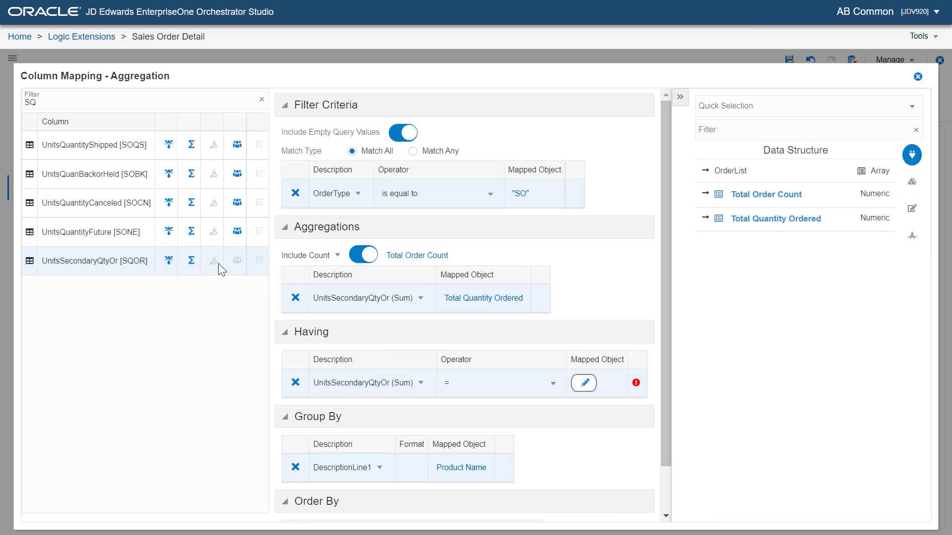
{"action": "left_click", "coordinate": [554, 385]}
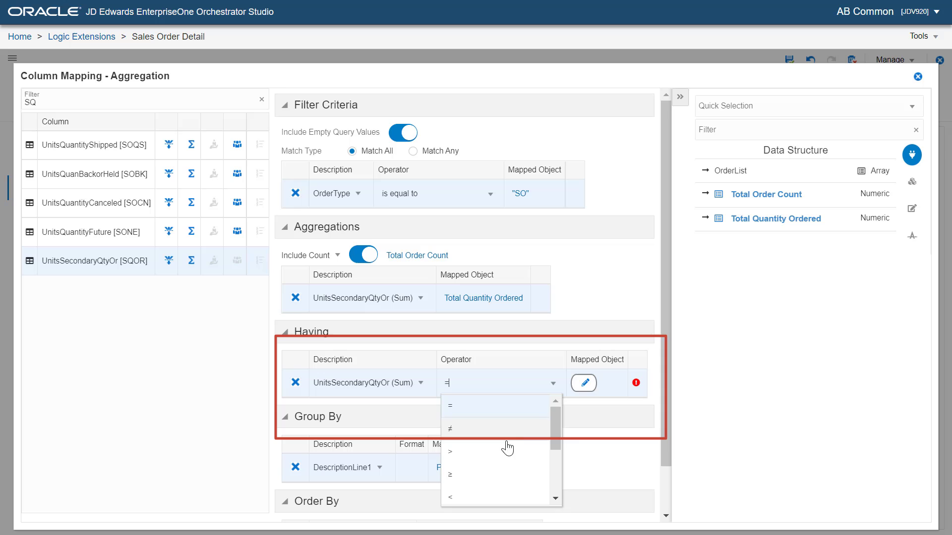
{"action": "left_click", "coordinate": [506, 456]}
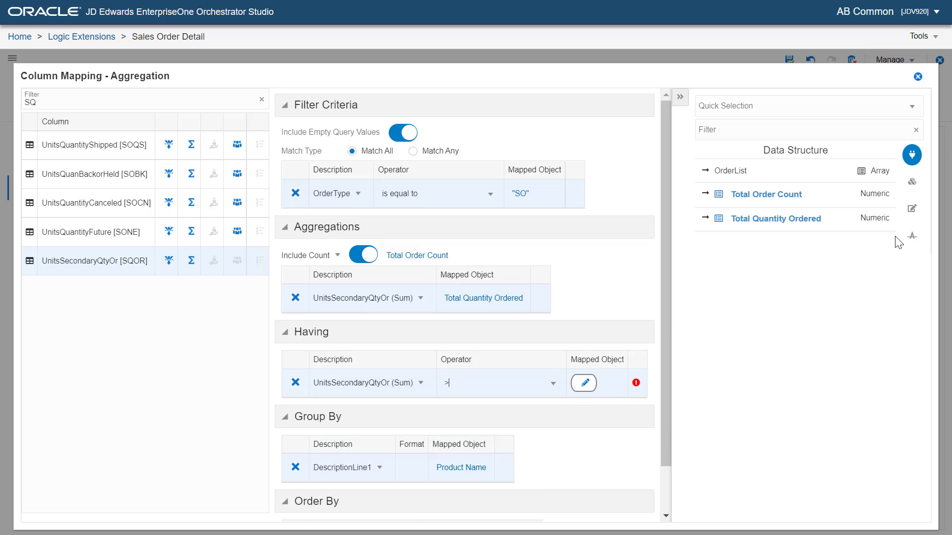
{"action": "left_click", "coordinate": [912, 209]}
{"action": "type", "text": "10000"}
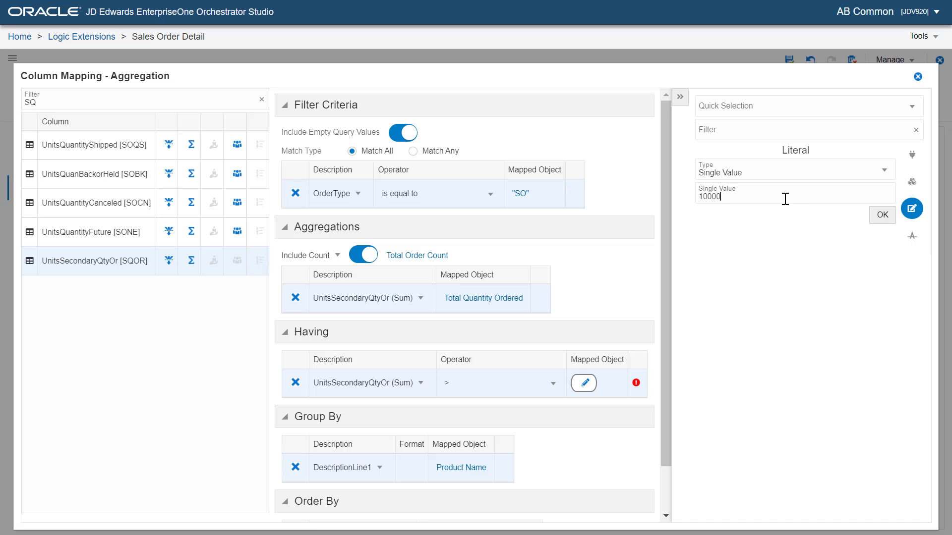
{"action": "left_click", "coordinate": [883, 215]}
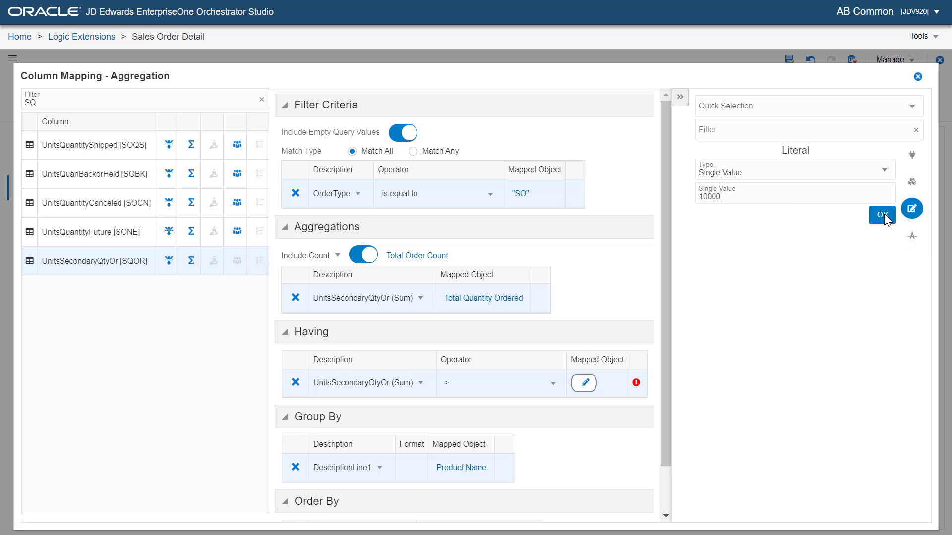
{"action": "left_click", "coordinate": [914, 80]}
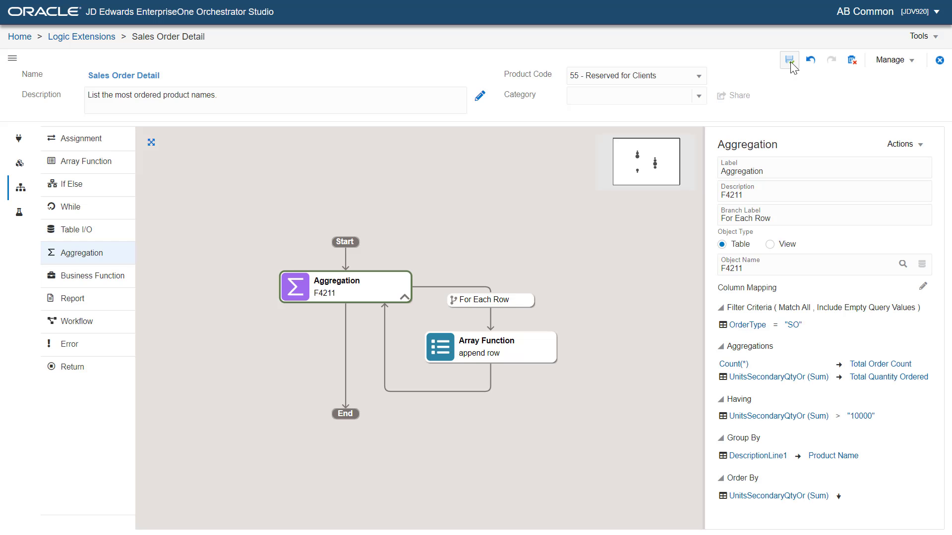
Step: Rerun the logic extension test and check OrderList shows 11 products above 10000 quantity
{"action": "left_click", "coordinate": [21, 214]}
{"action": "left_click", "coordinate": [74, 138]}
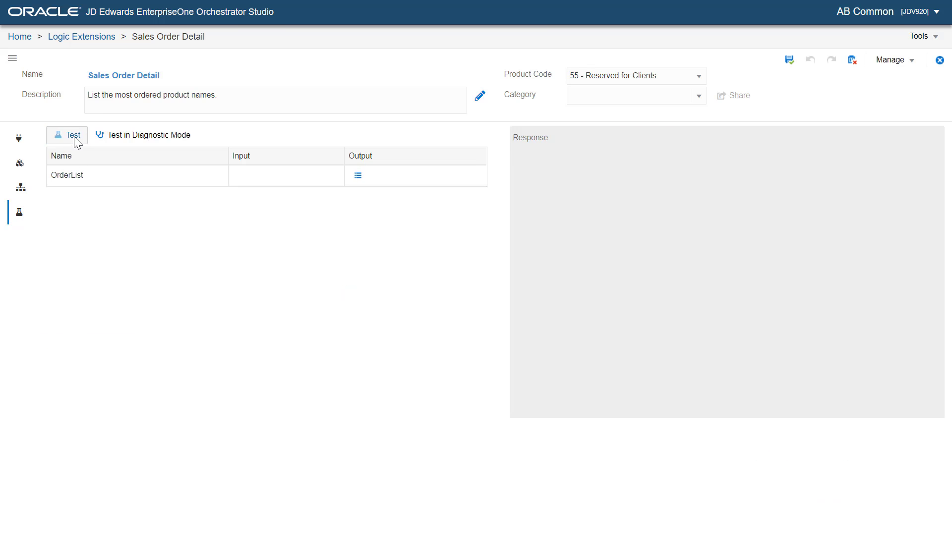
{"action": "left_click", "coordinate": [357, 176]}
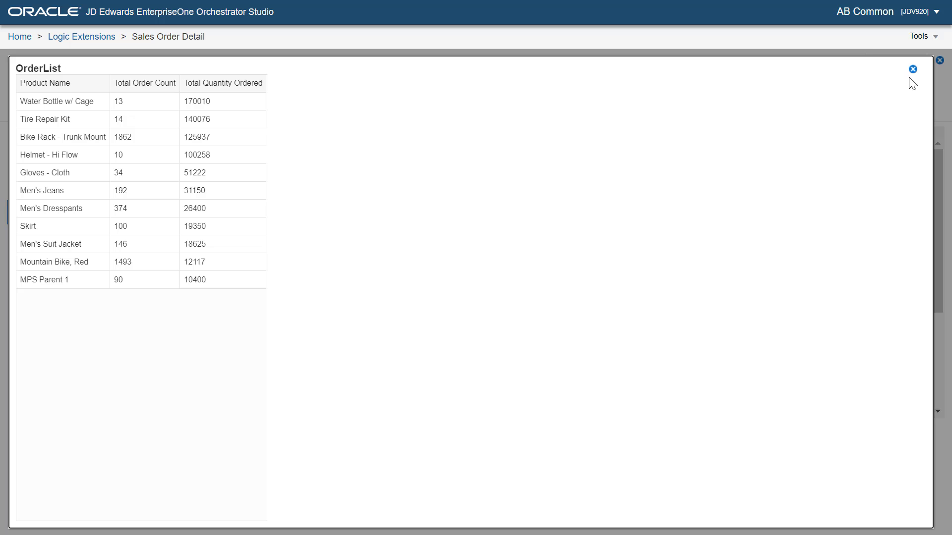
Step: Close the OrderList results, return to the logic flow, and open the Manage actions menu
{"action": "left_click", "coordinate": [913, 69]}
{"action": "left_click", "coordinate": [27, 189]}
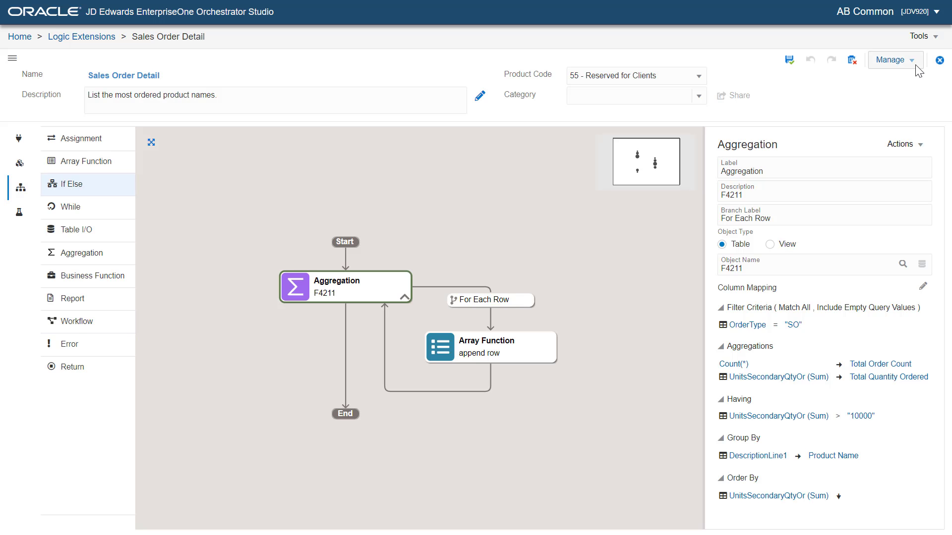
{"action": "left_click", "coordinate": [914, 65]}
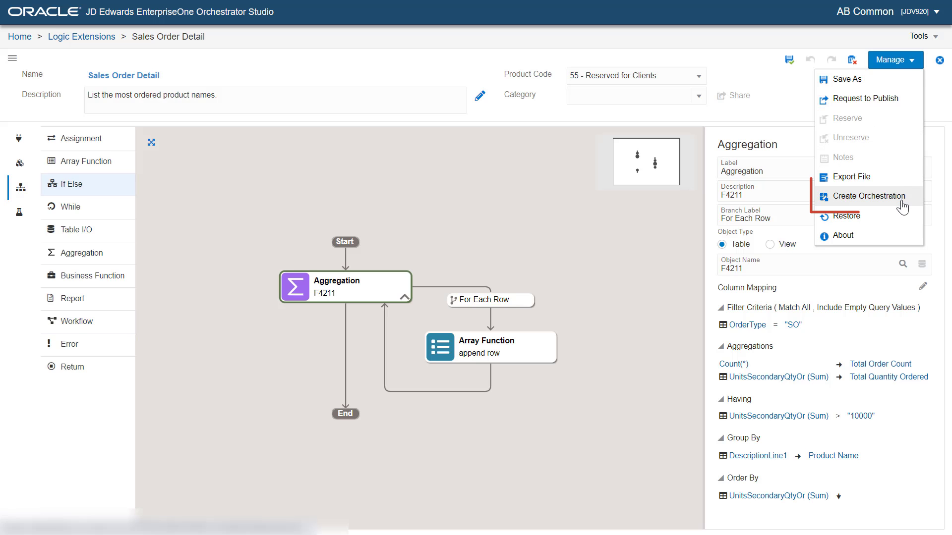